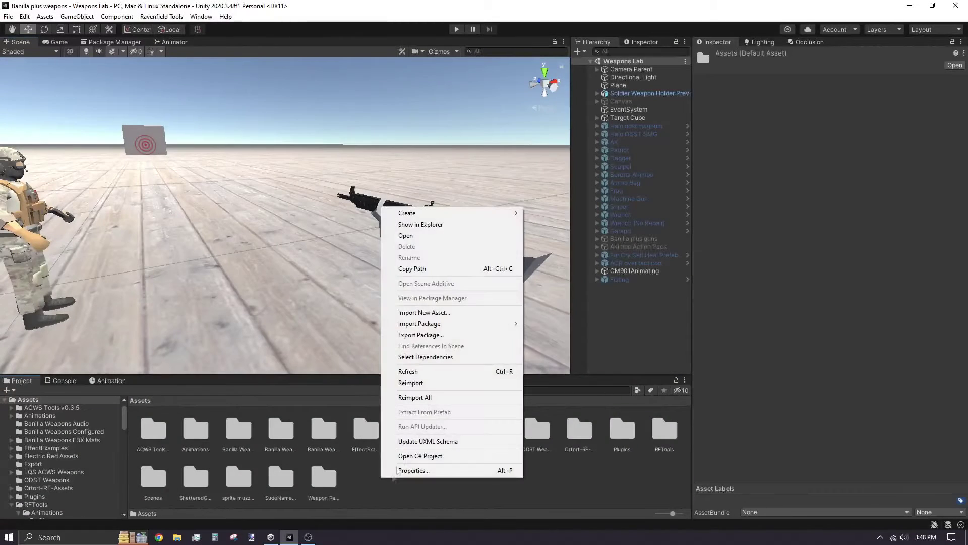
Open SudoName Assets > Weapons and save CM901Animating there as a prefab
mouse_move(437, 214)
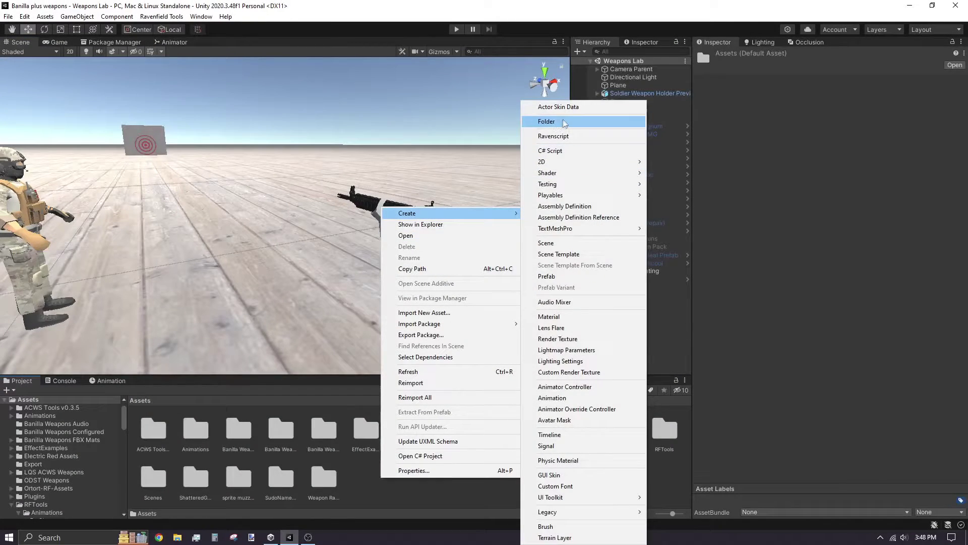
double_click(285, 489)
double_click(351, 430)
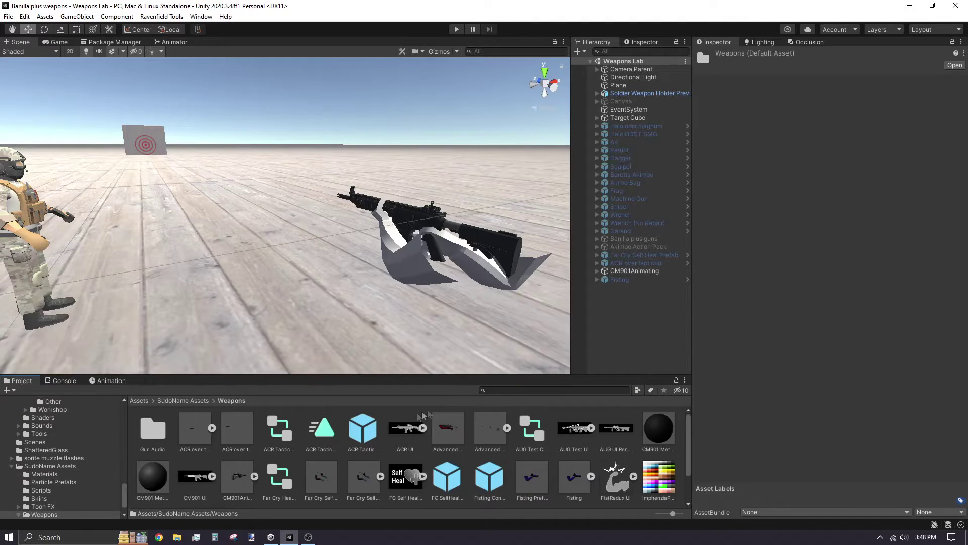
scroll(526, 437, down, 2)
drag(526, 437, 559, 494)
Inspect the CM901Animating rifle in the scene view, then clear the selection
click(635, 271)
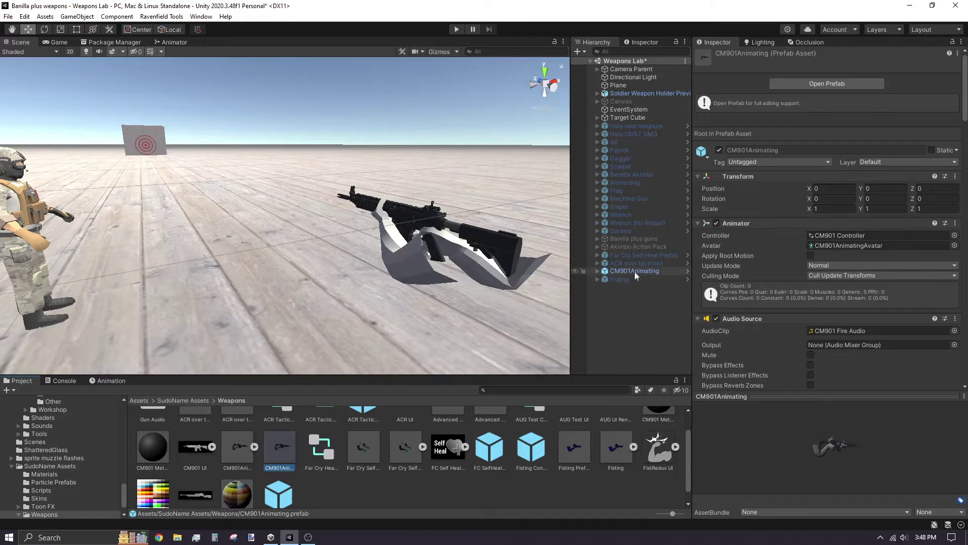
right_drag(418, 218, 431, 217)
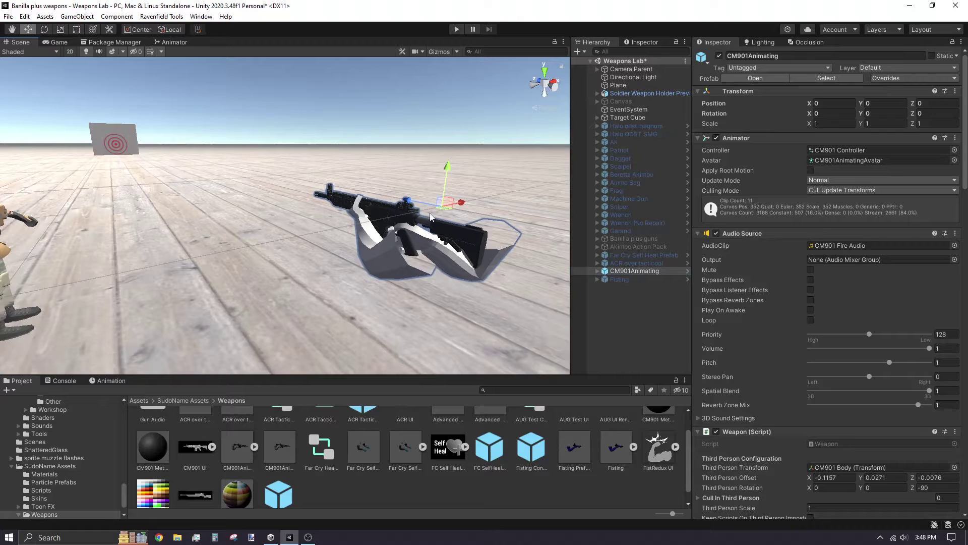
click(625, 315)
scroll(554, 464, down, 1)
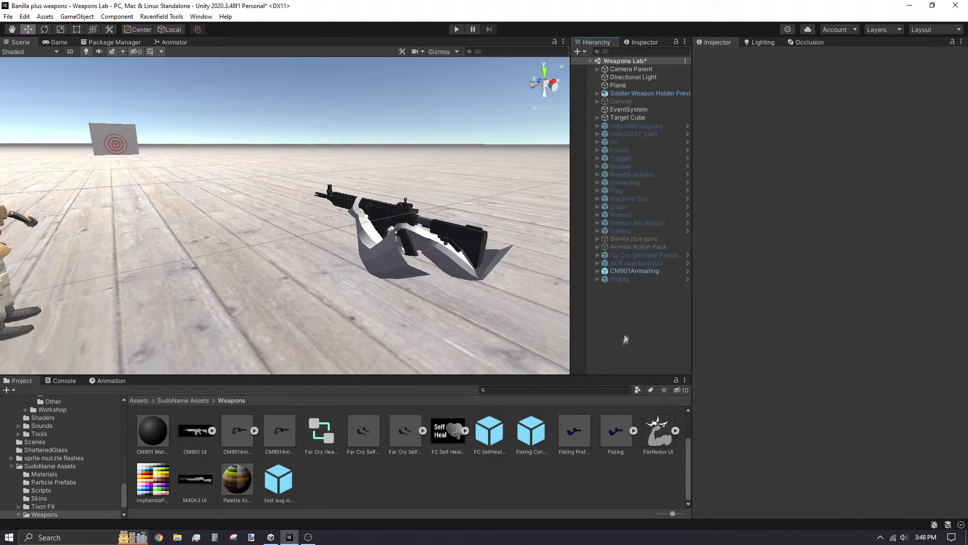
Create an empty scene object named 'Wahetever name here'
right_click(626, 329)
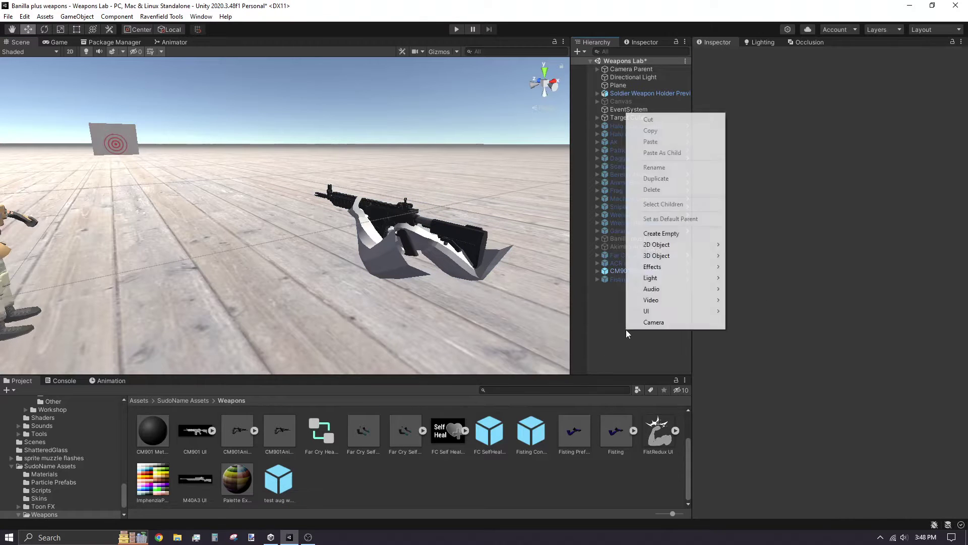
click(663, 233)
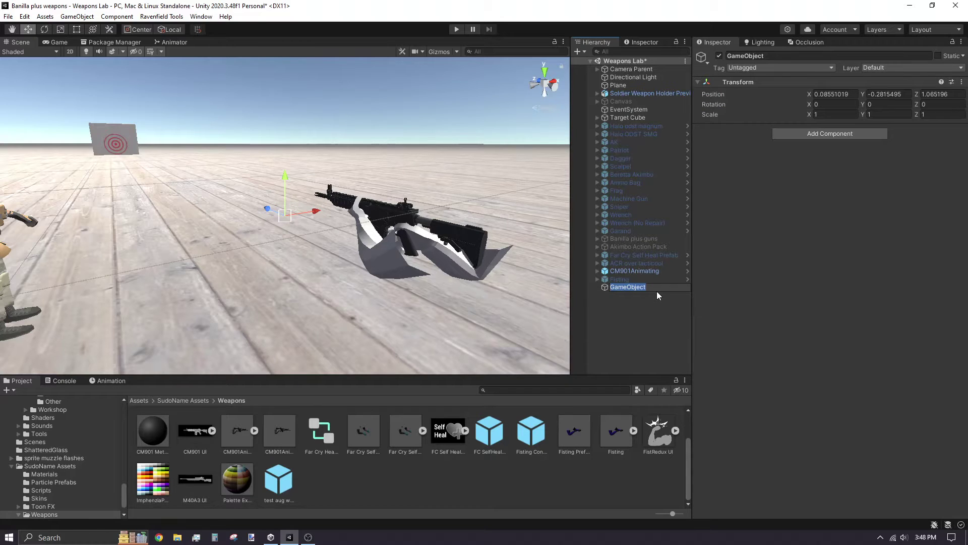
text(Wahetever name here)
key(Return)
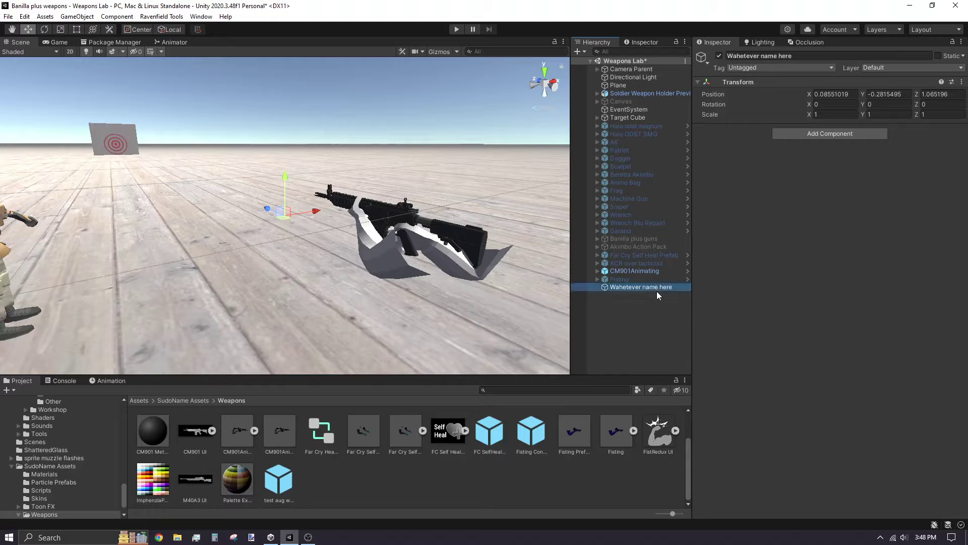
Add a Weapon Content Mod component and save the object as a prefab in Weapons
click(822, 133)
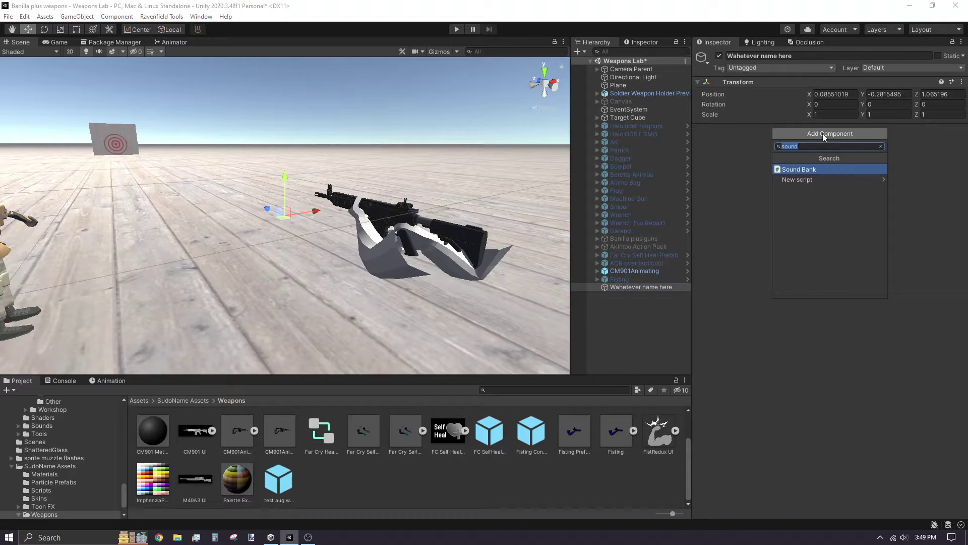
text(weapon con)
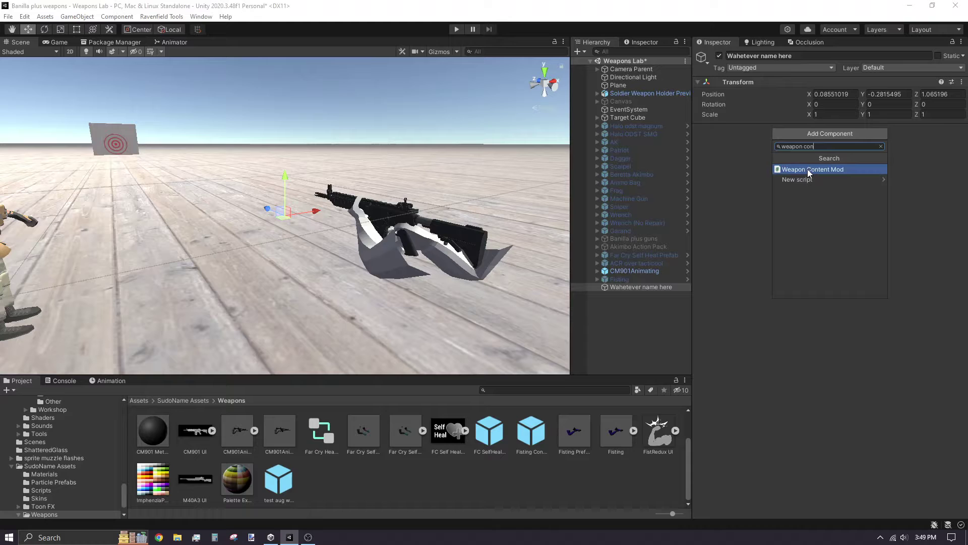
click(812, 171)
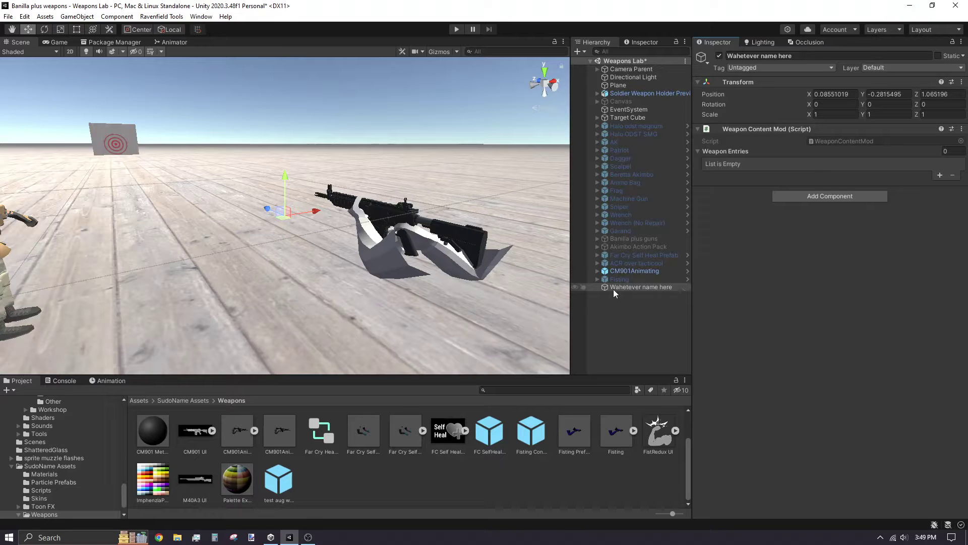
scroll(630, 476, up, 1)
drag(555, 503, 548, 502)
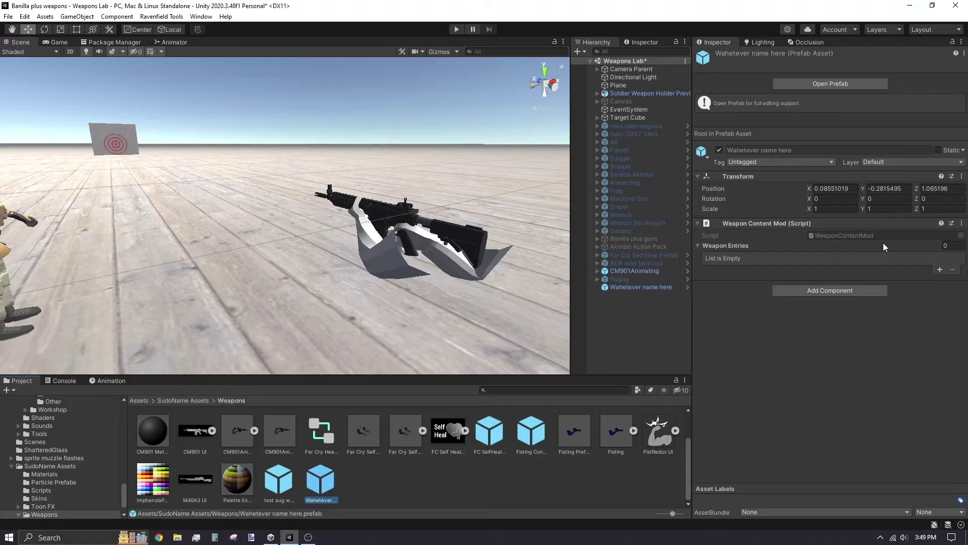
Add a weapon entry and assign the CM901Animating prefab as its Prefab
click(940, 269)
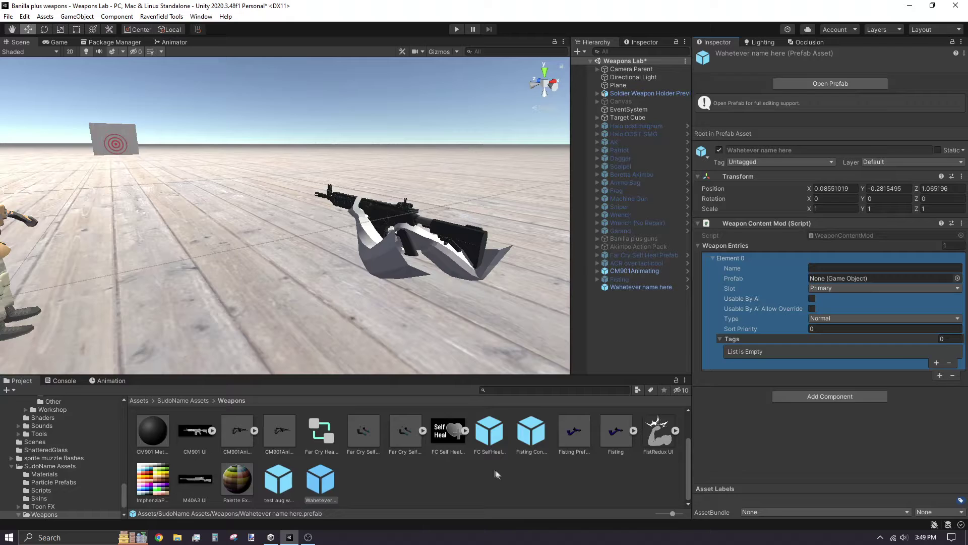
scroll(486, 466, up, 2)
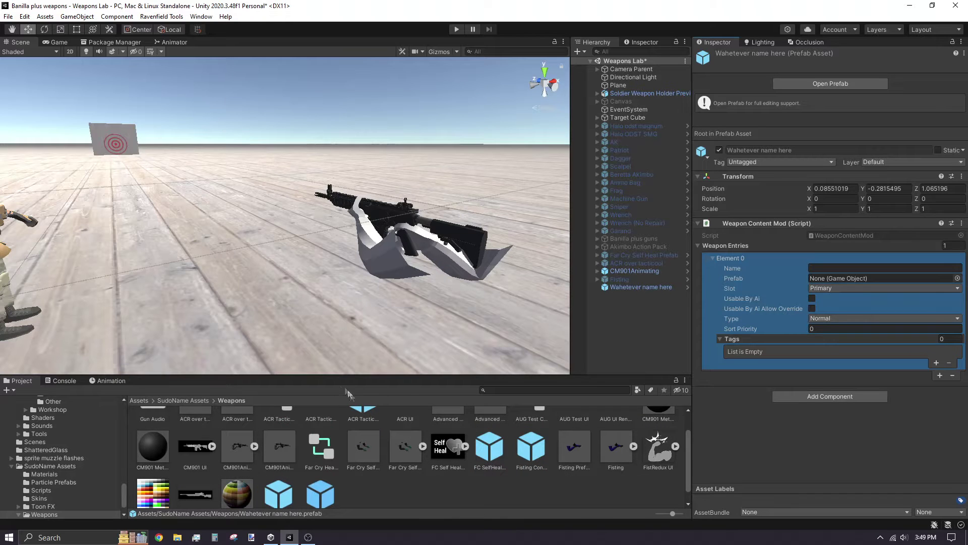
click(280, 450)
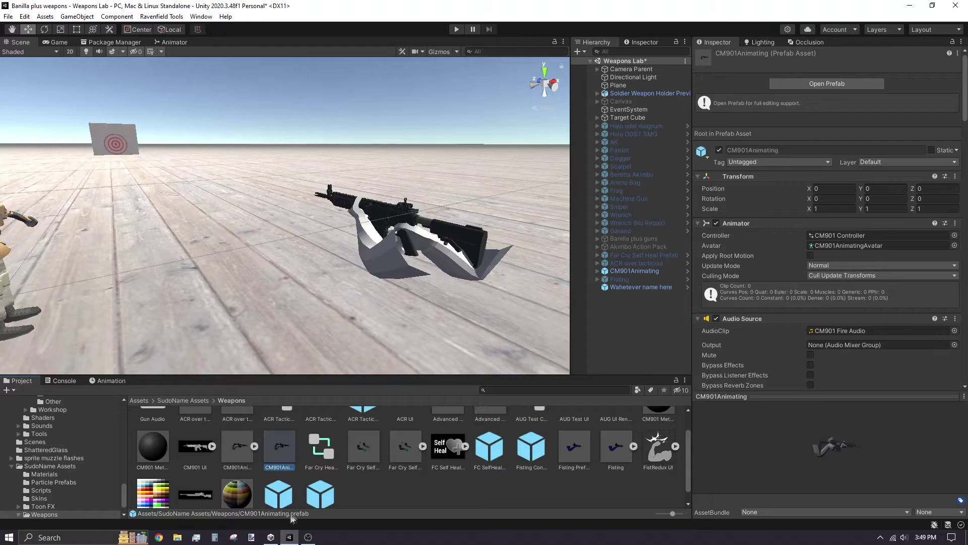
click(235, 453)
click(282, 454)
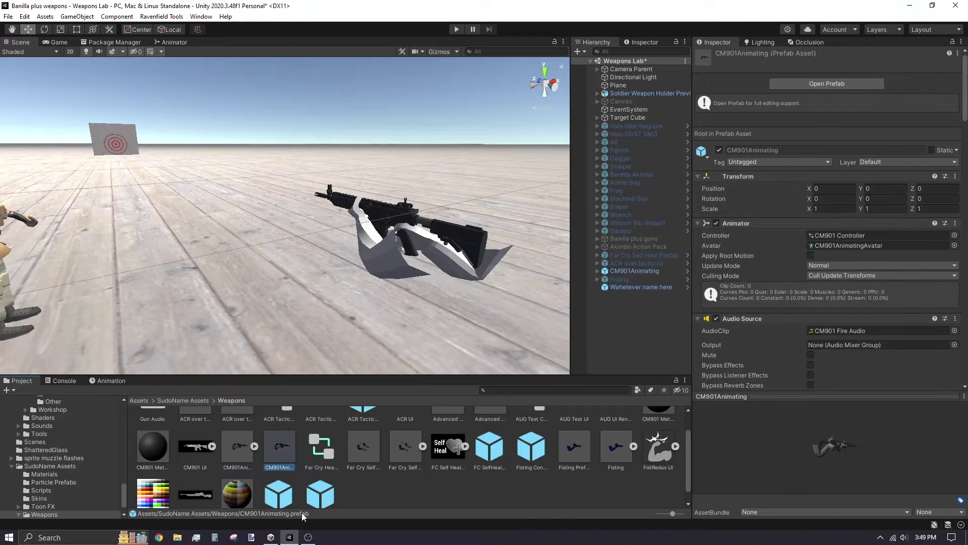
click(331, 497)
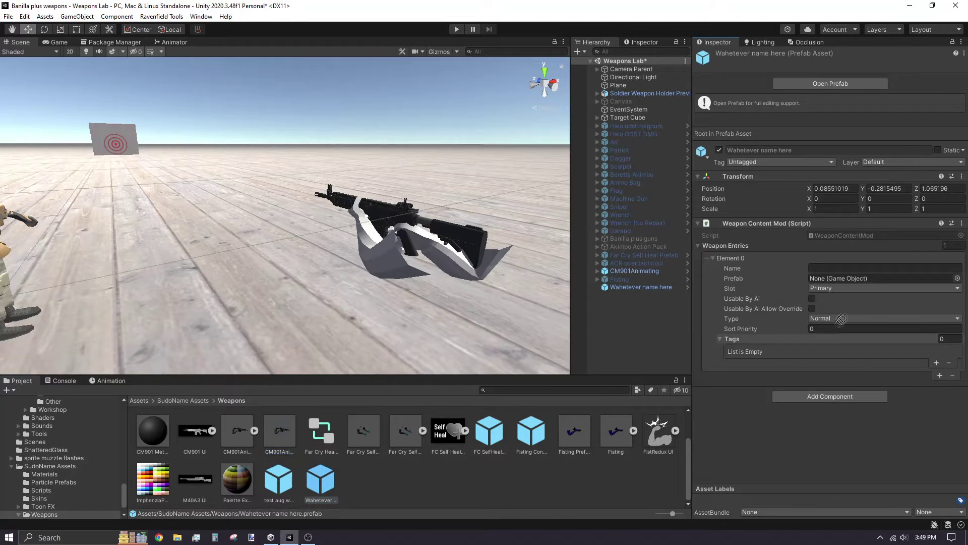
drag(840, 319, 861, 282)
Name the entry CM901, keep the Primary slot and leave the weapon type Normal
click(836, 268)
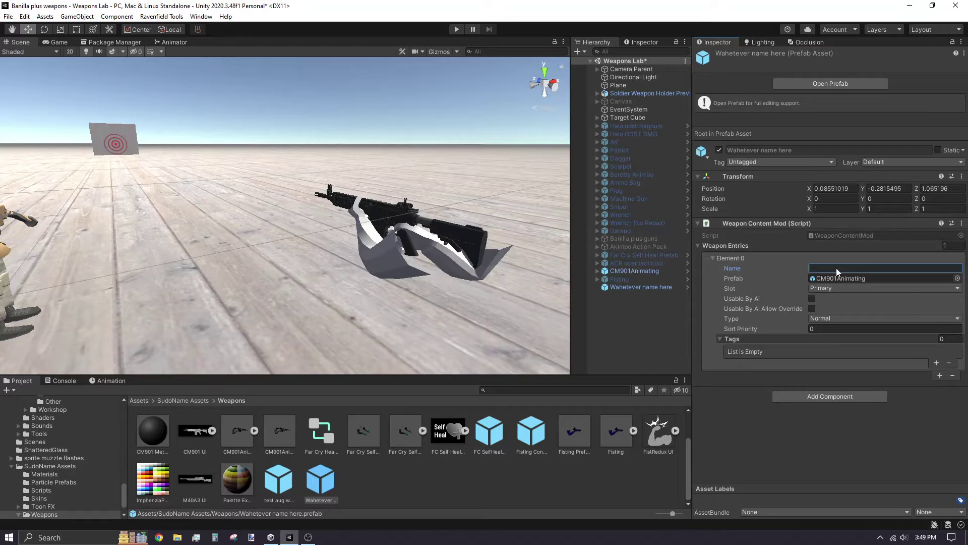
text(CM901)
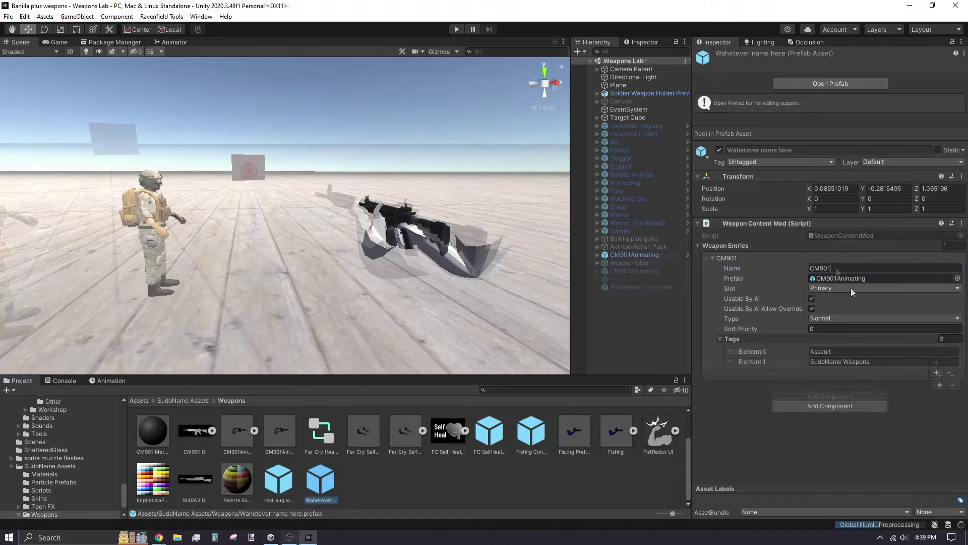
click(852, 288)
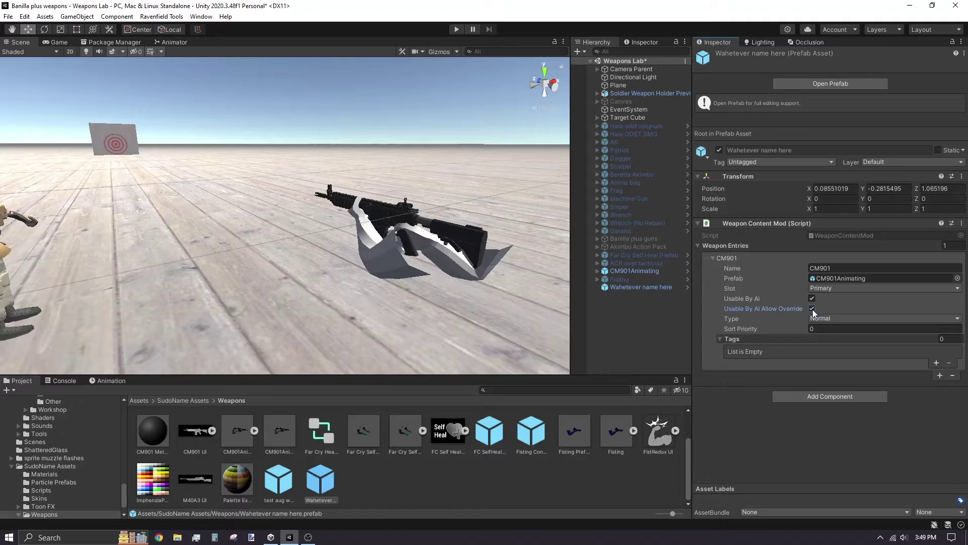
click(820, 319)
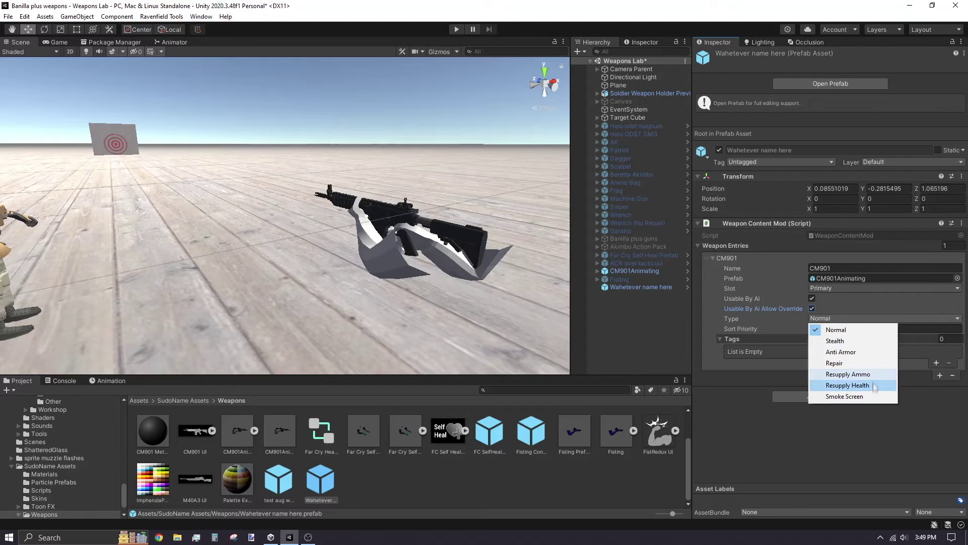
click(873, 328)
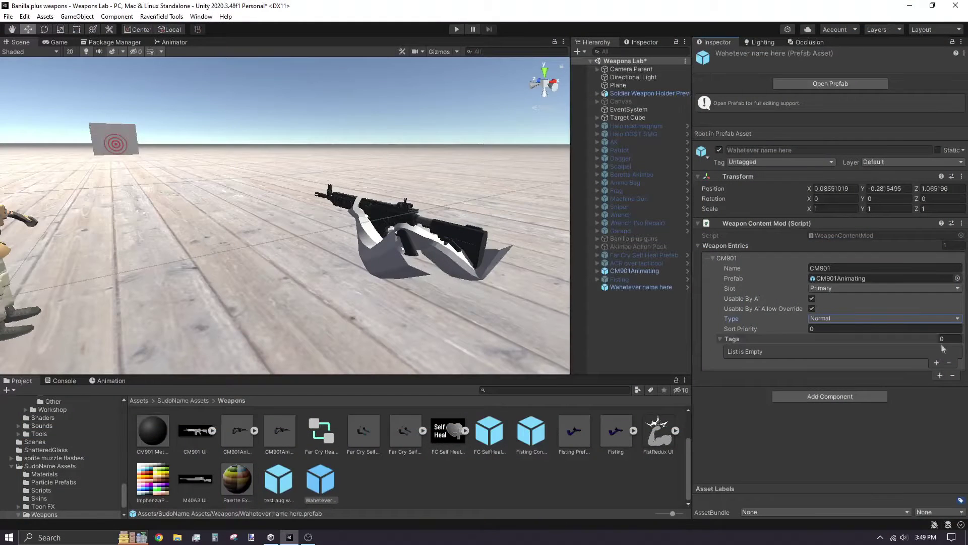
Give the CM901 entry two tags, Assault and SudoName Weapons, then reselect the mod prefab
click(936, 363)
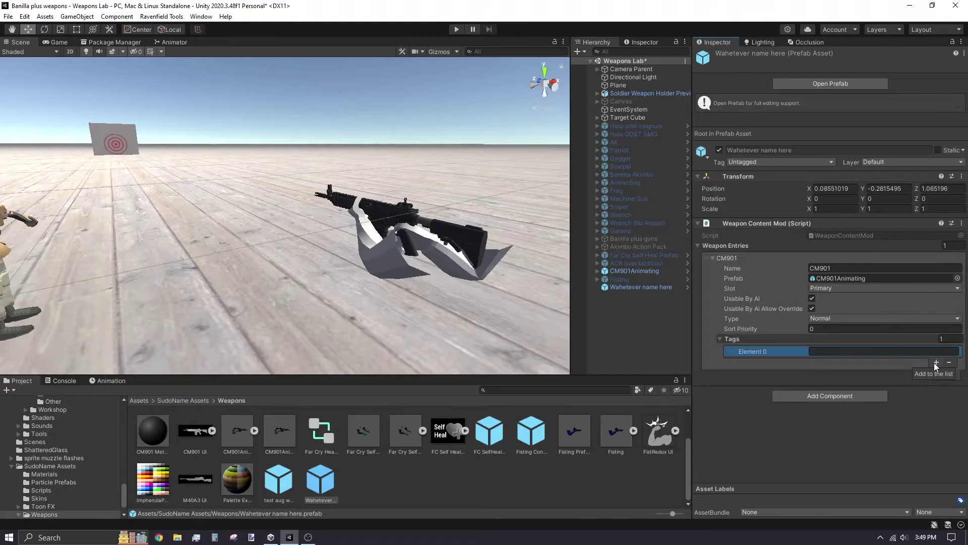
click(933, 352)
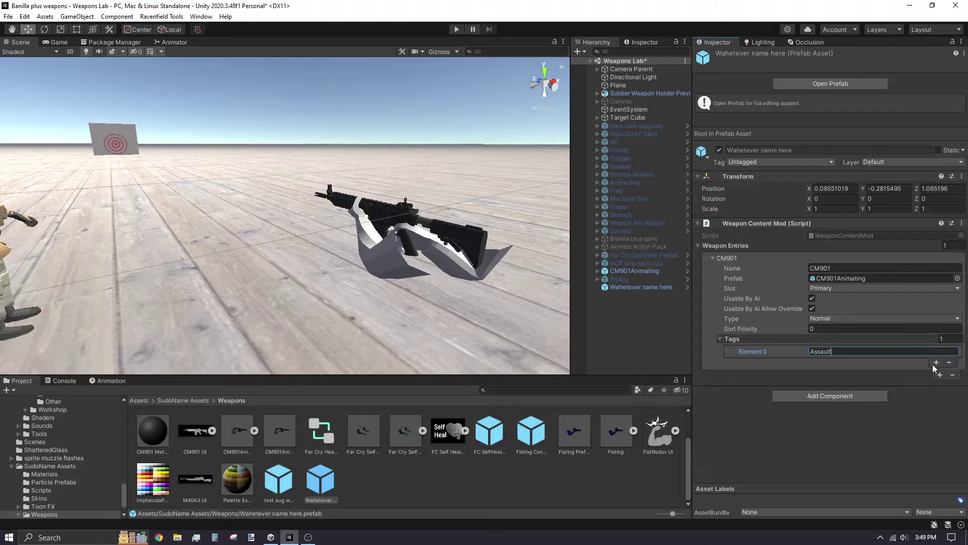
click(936, 363)
click(900, 362)
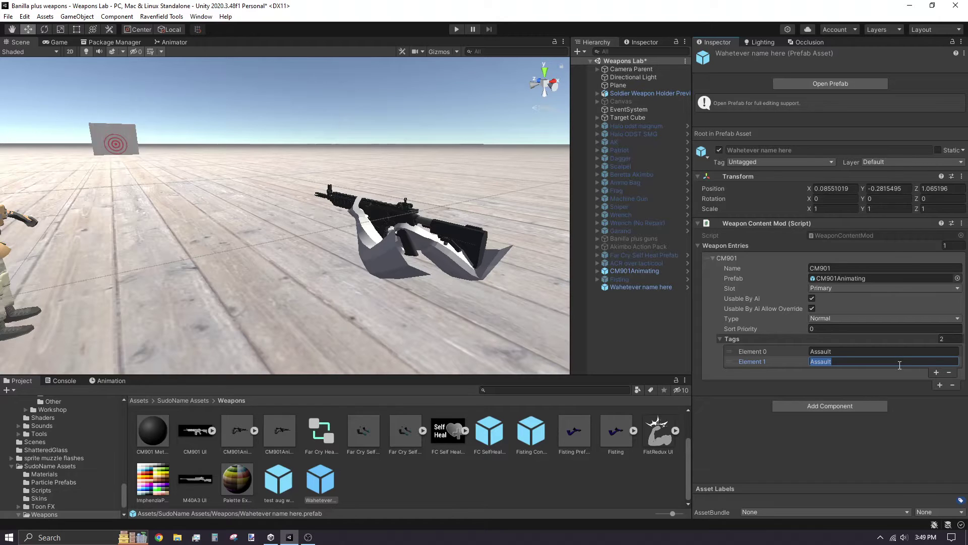
text(SudoName Weapons)
click(348, 492)
click(314, 492)
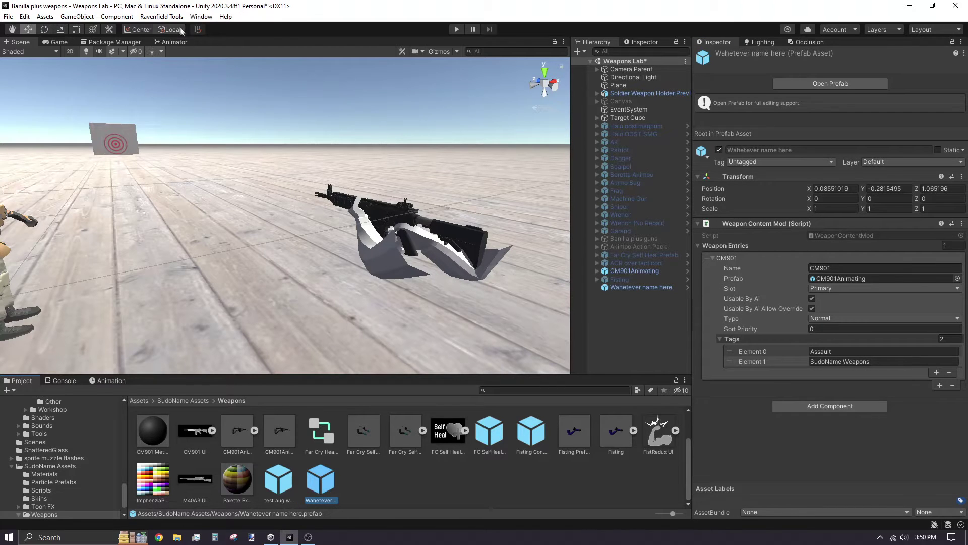
Export 'Wahetever name here.rfc' with Ravenfield Tools > Test Map or Content Mod and dismiss the confirmation
click(161, 16)
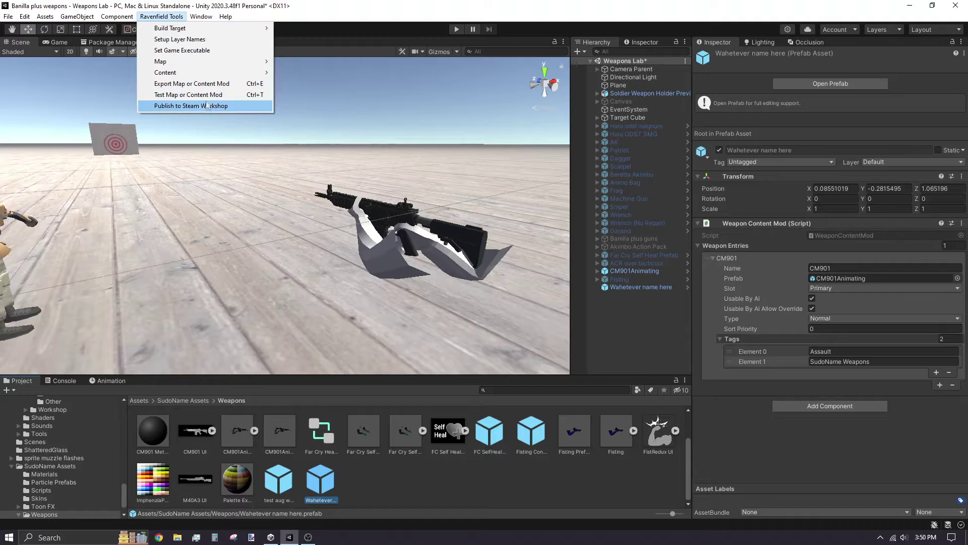
click(239, 89)
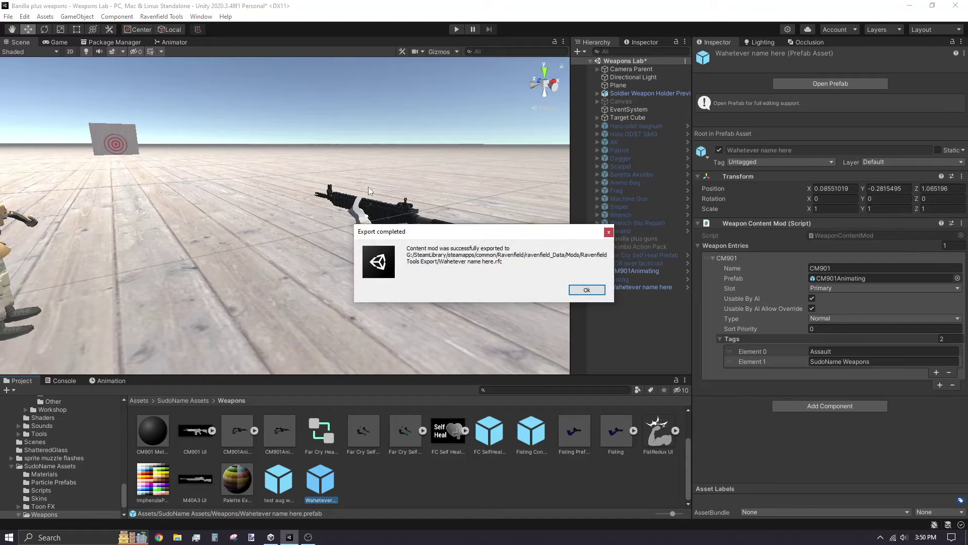
click(580, 290)
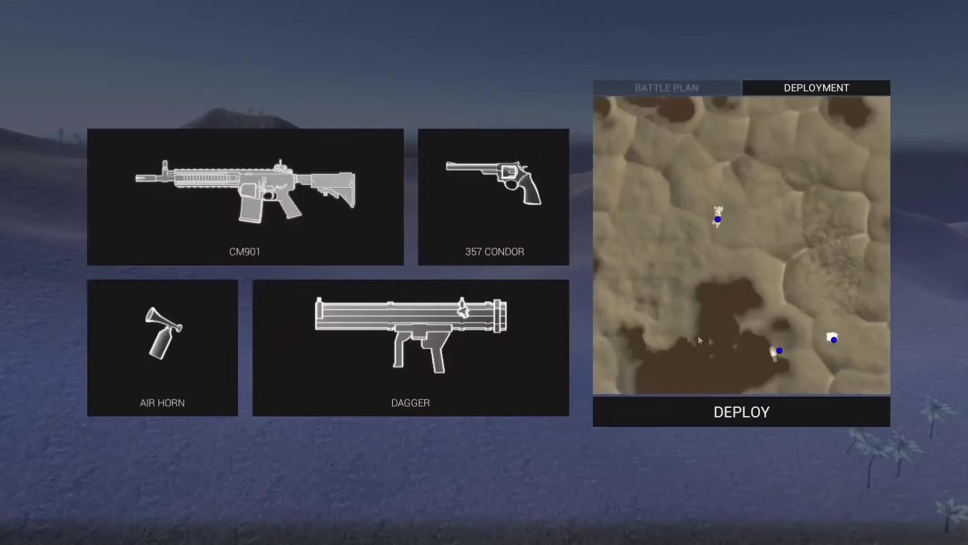
Spawn with the CM901, fire it, sprint and aim down sights, then open the pause menu
click(814, 419)
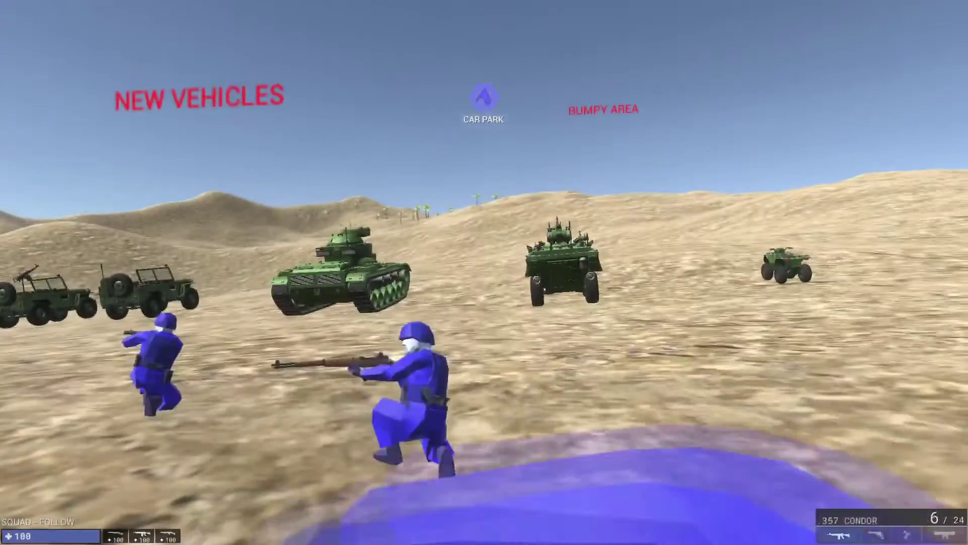
key(1)
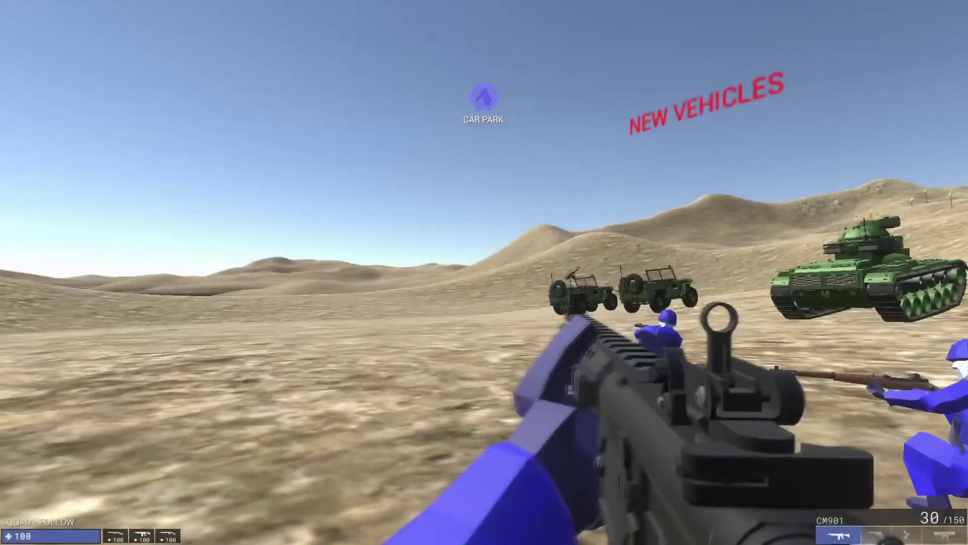
click(484, 273)
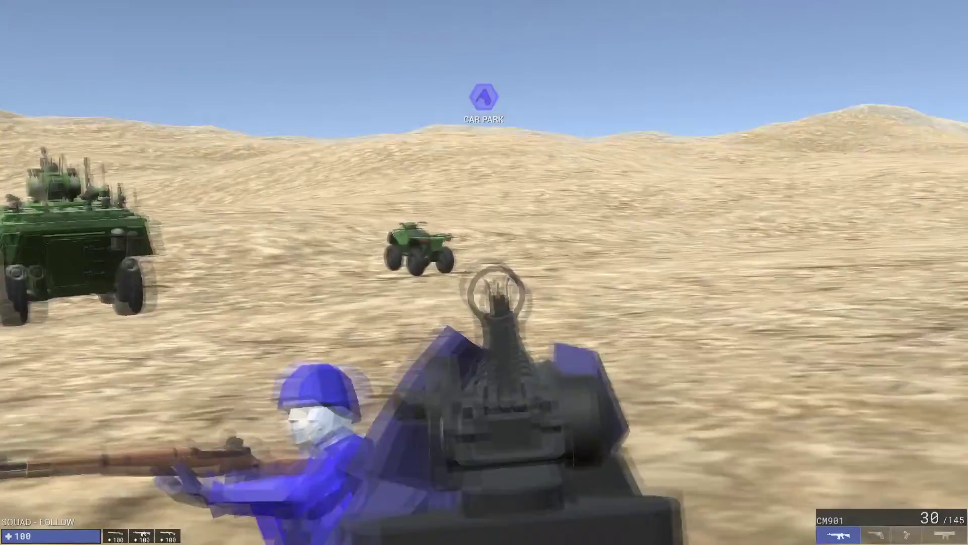
drag(484, 272, 484, 272)
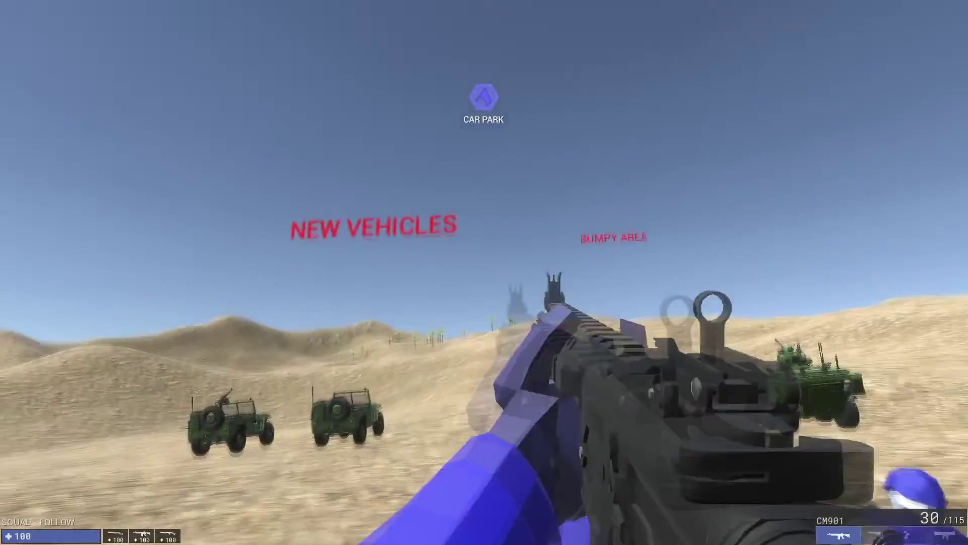
key(shift)
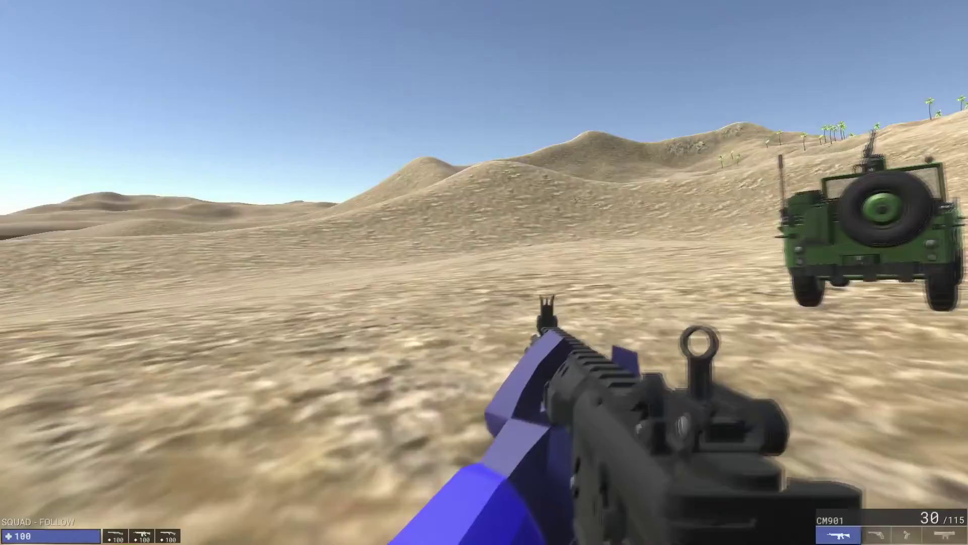
right_click(485, 273)
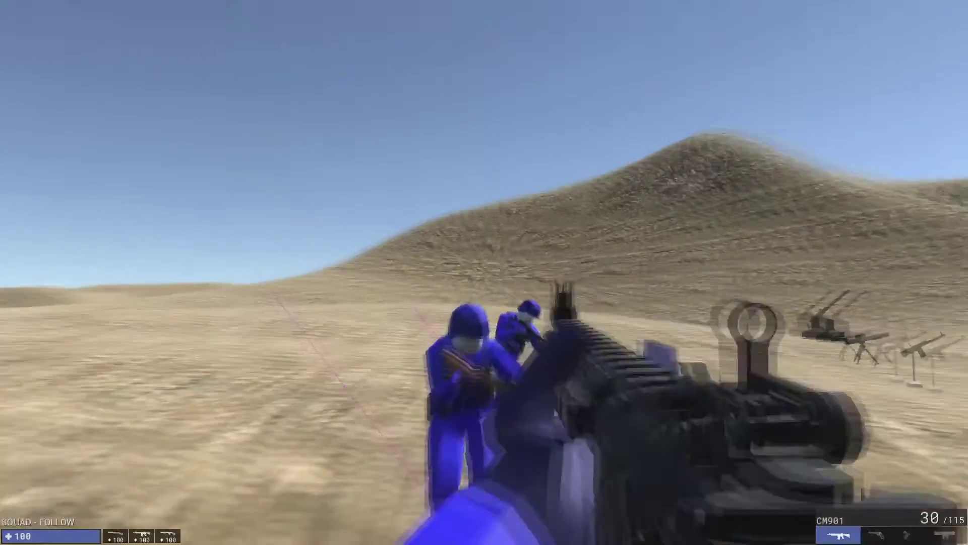
key(Escape)
Set the video Quality Level to Beautiful
click(613, 104)
click(494, 162)
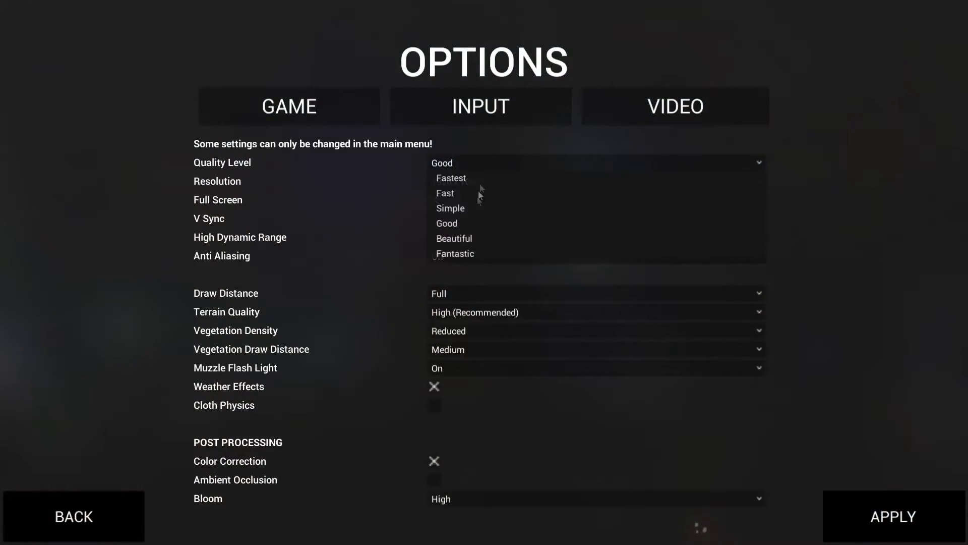
click(457, 238)
click(573, 163)
click(476, 239)
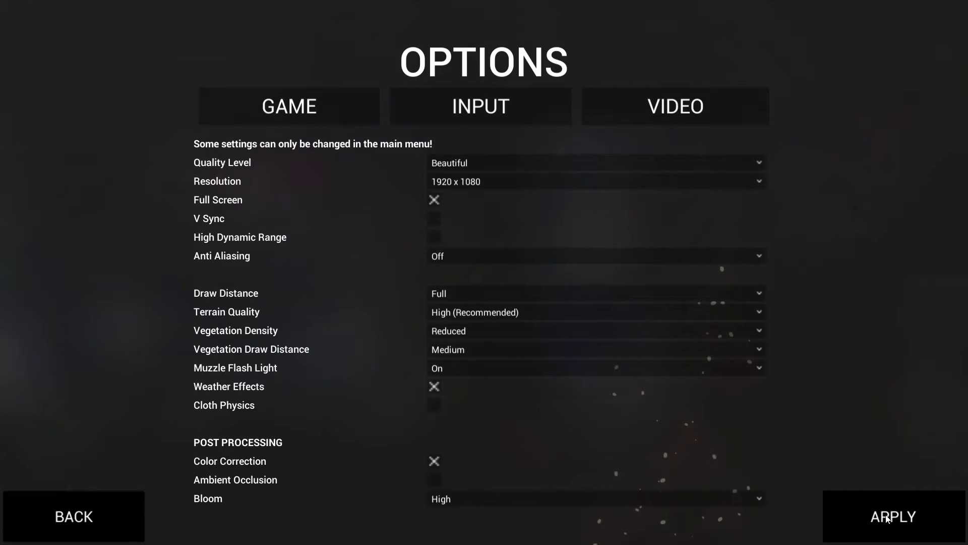
Start an Instant Action match with 50 bots and deploy
scroll(322, 311, down, 2)
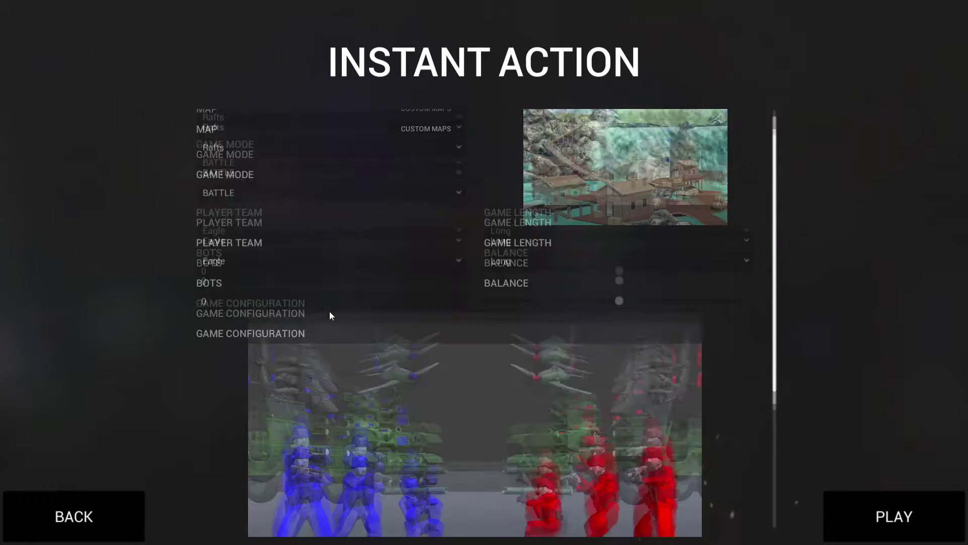
click(579, 424)
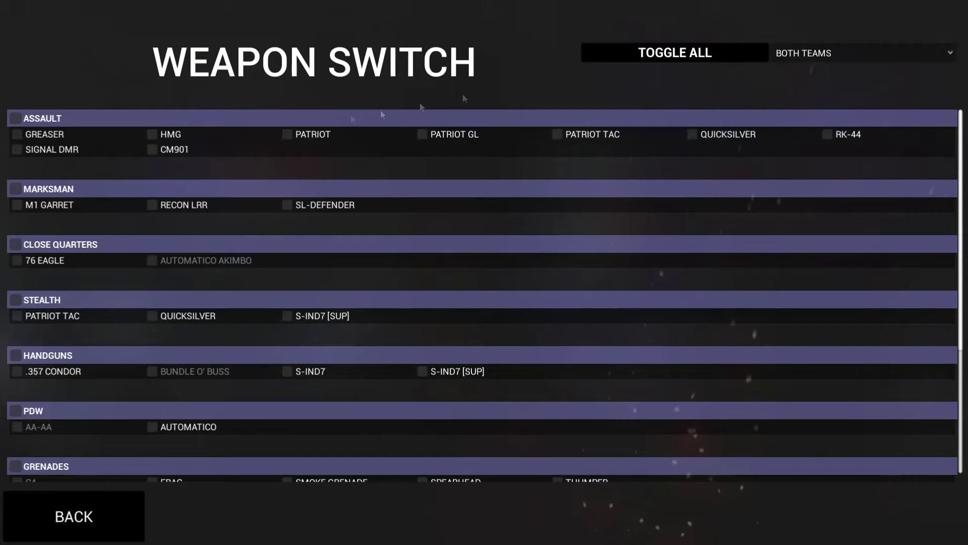
click(108, 513)
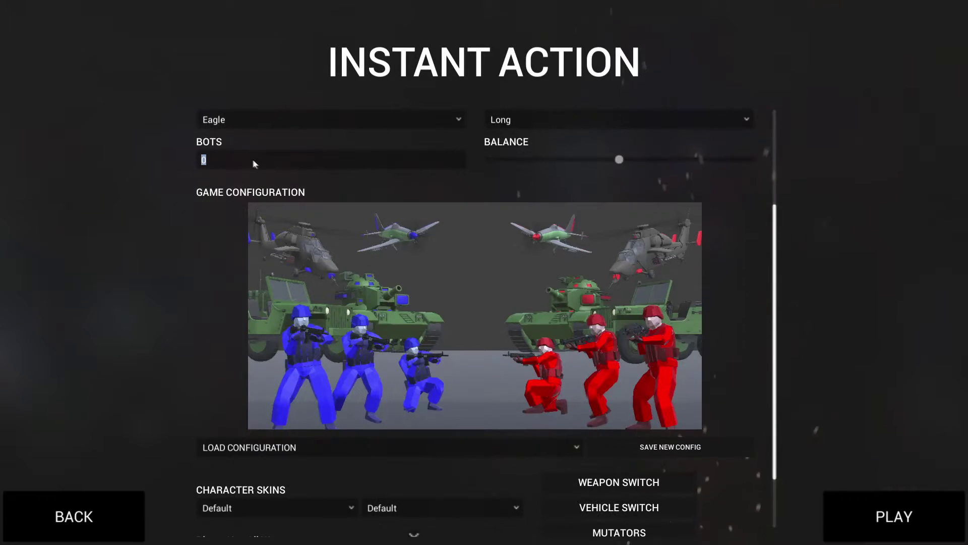
text(50)
scroll(605, 353, down, 2)
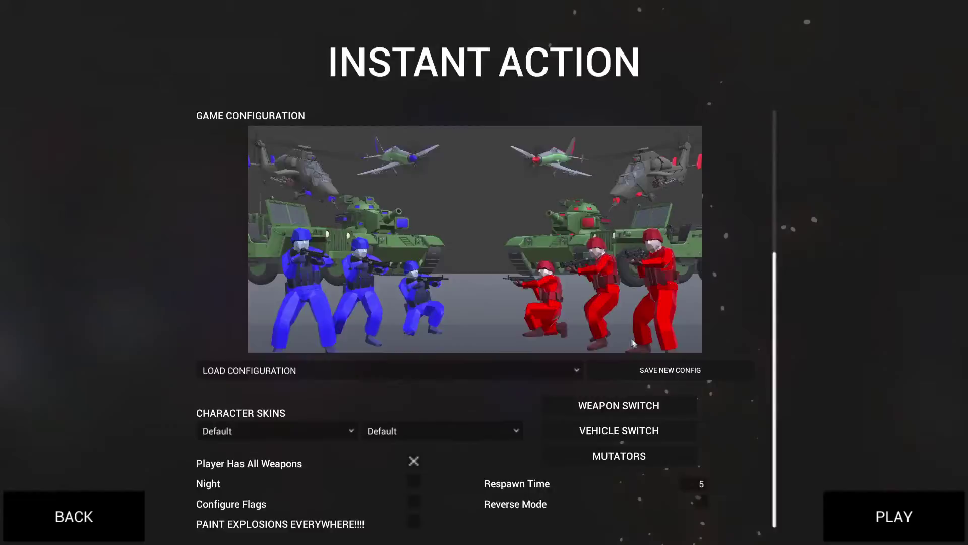
click(895, 516)
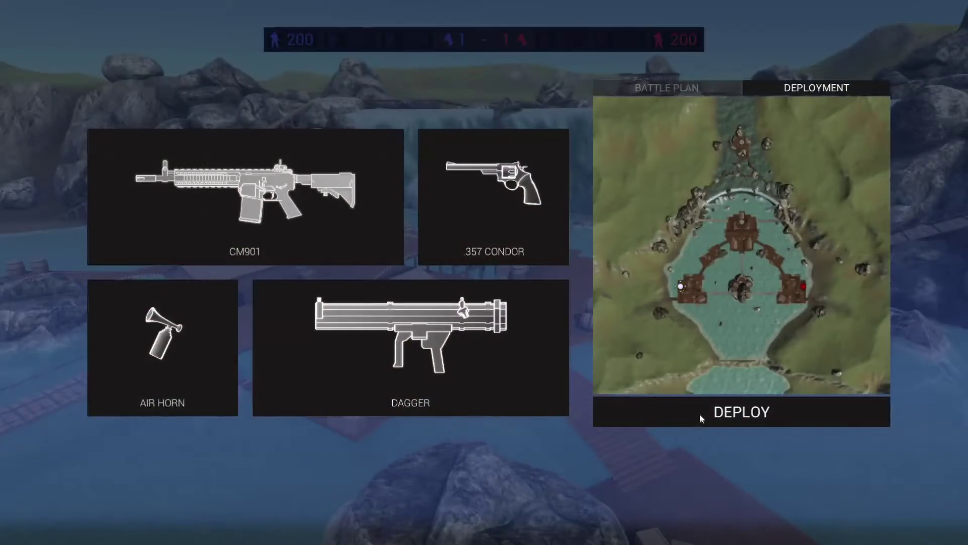
click(700, 415)
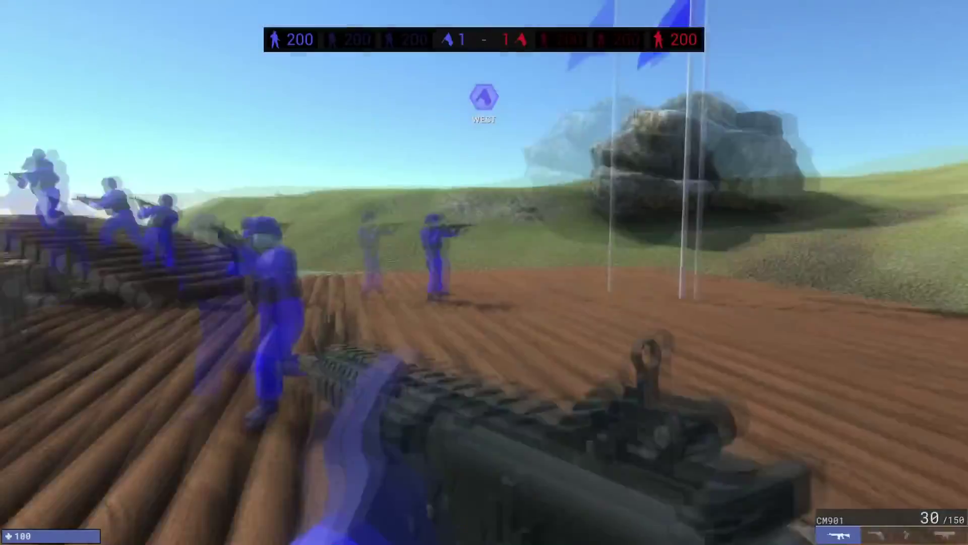
Walk up the log ramp onto the docks by the house with the CM901 raised
key(w)
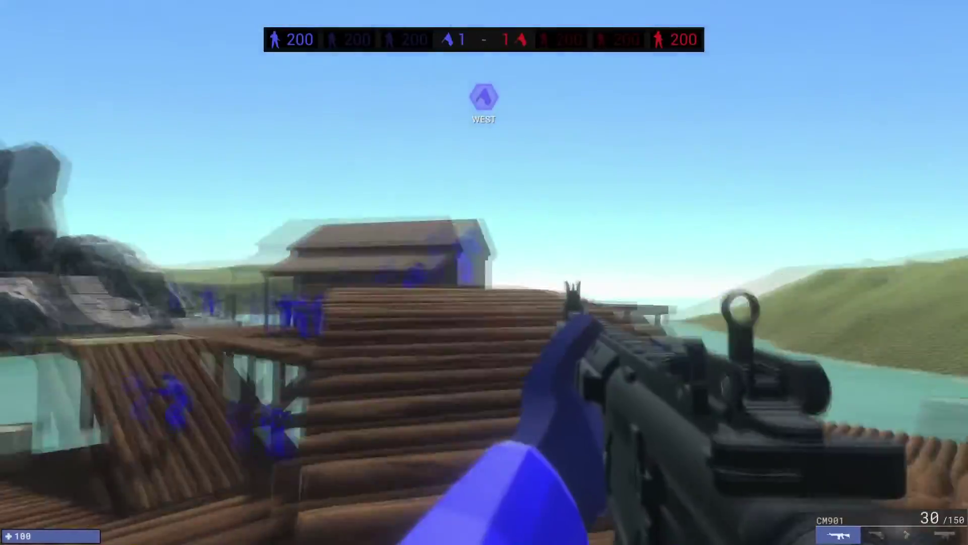
key(w)
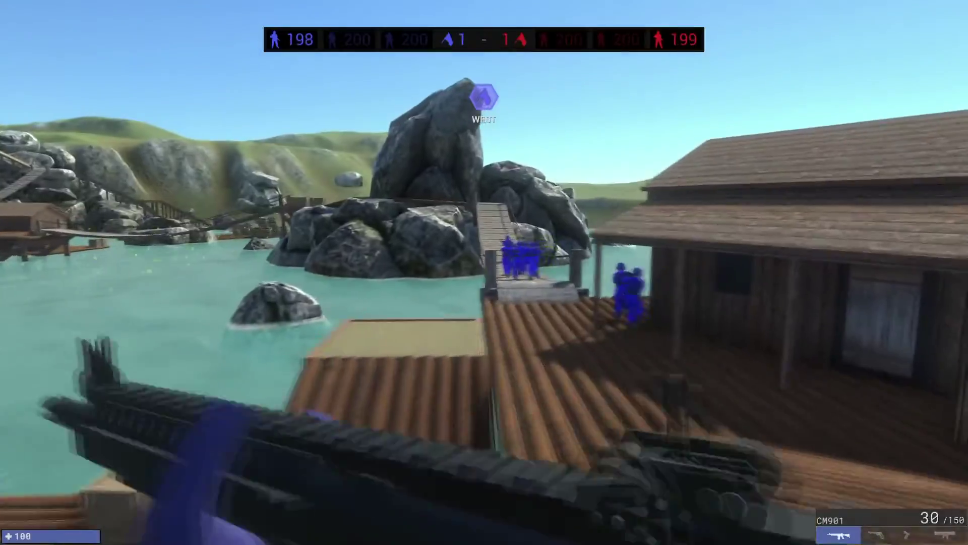
key(w)
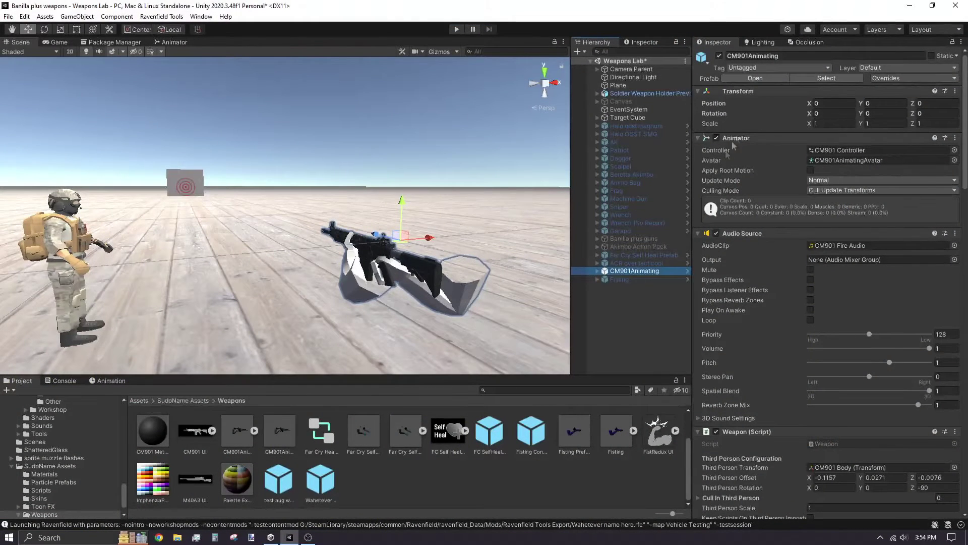
In the CM901Animating prefab, set Casing Particles (1) playback 0.10 and Start Rotation 180, previewing the ejection
click(749, 80)
double_click(641, 130)
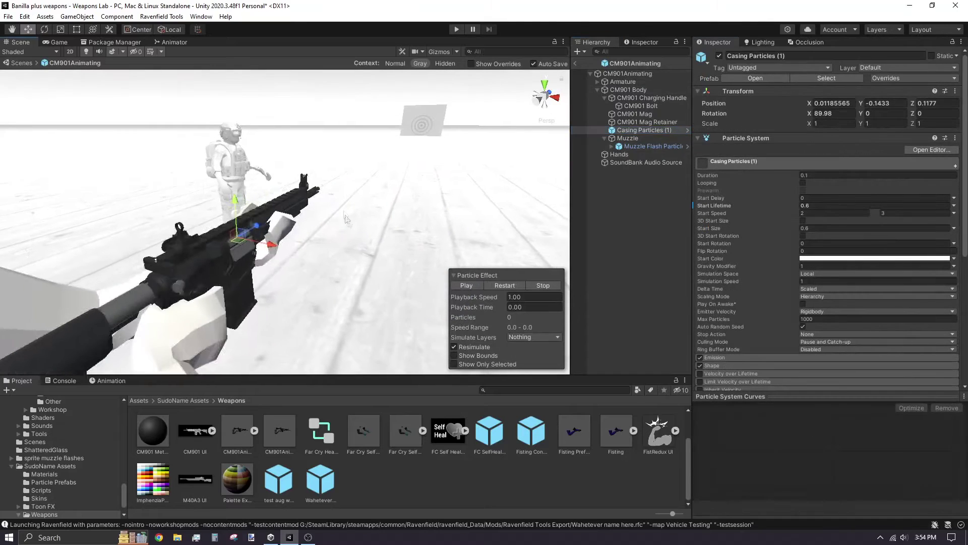
click(543, 285)
click(535, 297)
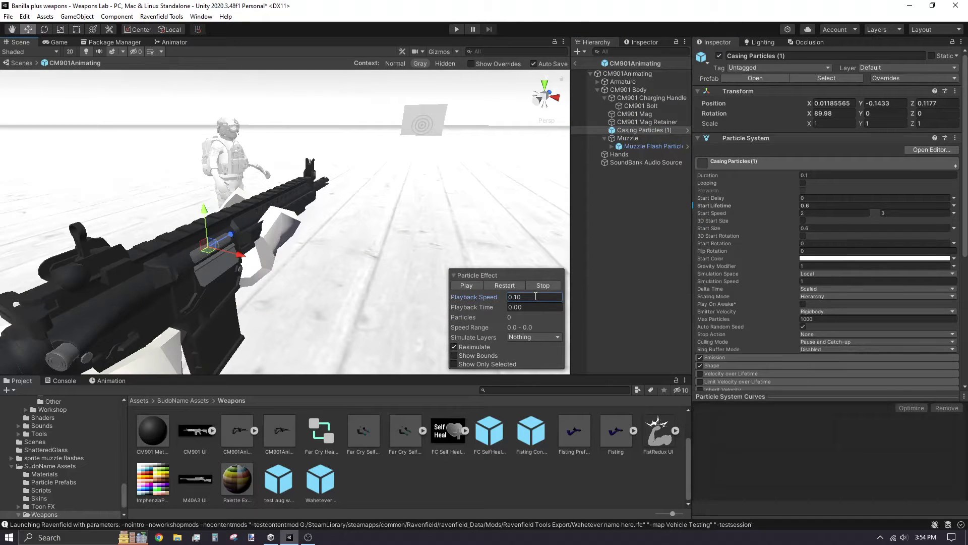
click(482, 283)
alt+drag(482, 283, 777, 244)
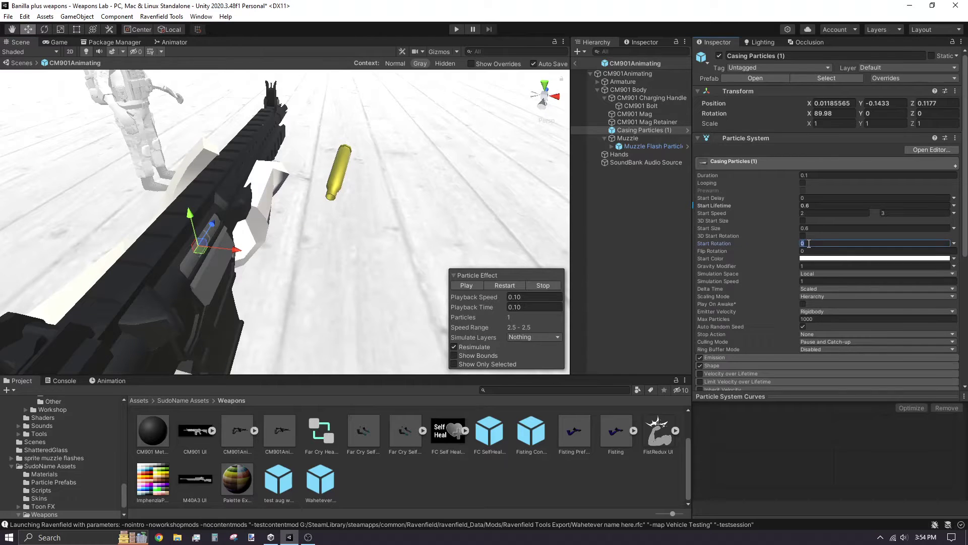
click(513, 285)
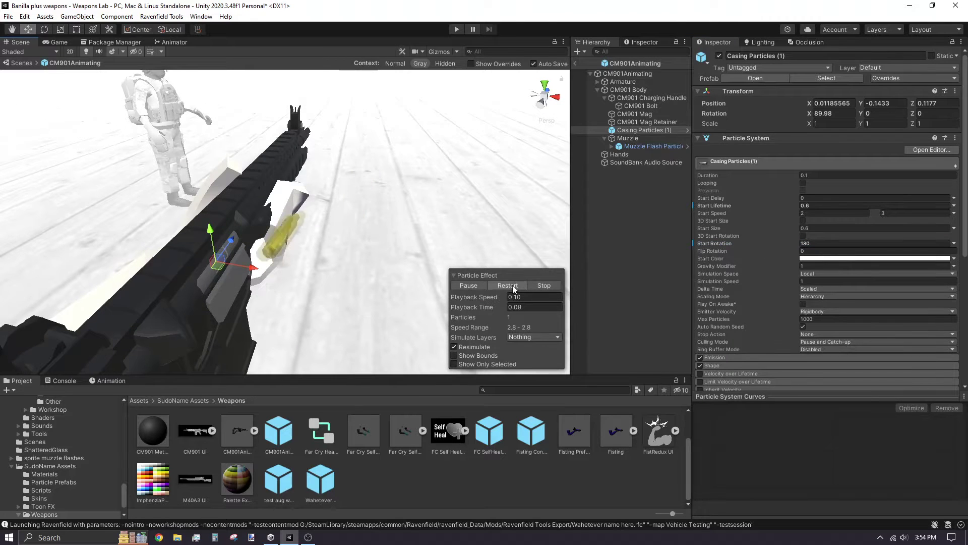
alt+drag(512, 285, 590, 71)
Exit prefab mode back to the Weapons Lab scene and select the mod prefab asset
click(596, 68)
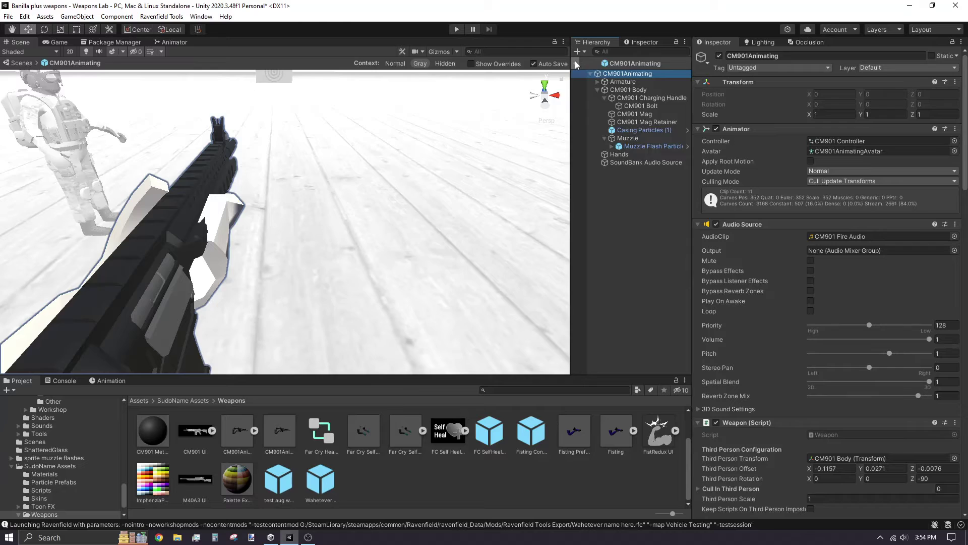
click(576, 63)
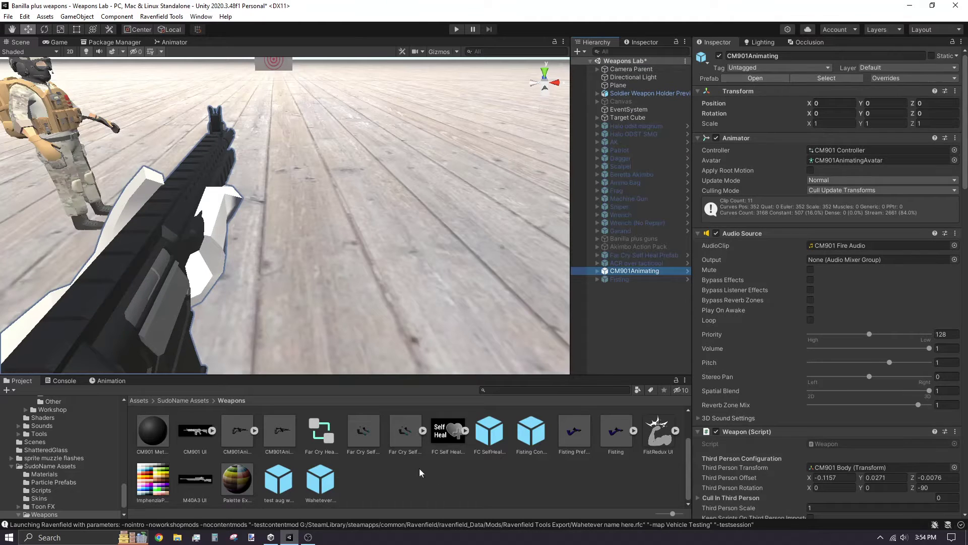
click(331, 480)
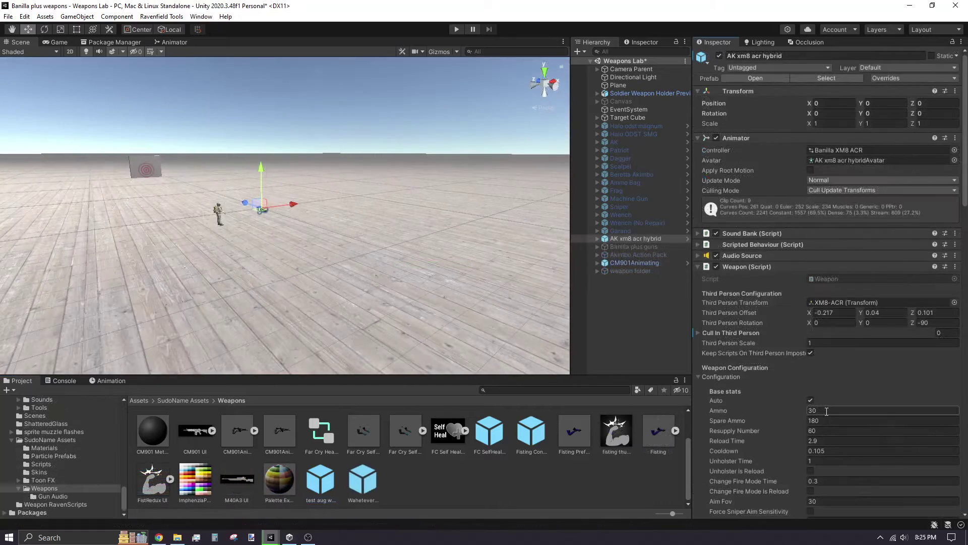
Set the AK xm8 acr hybrid's Ammo to 500 and apply all overrides to its prefab
text(500)
click(892, 78)
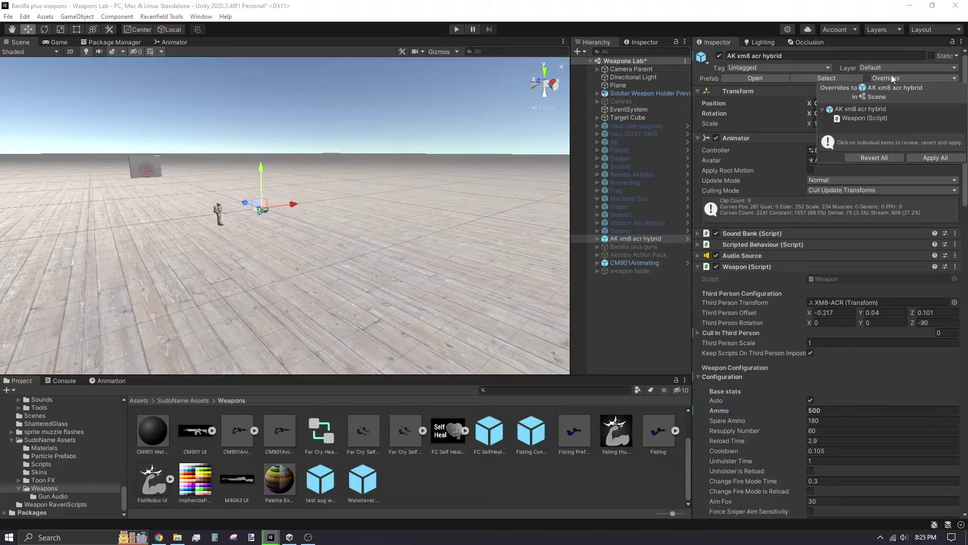
click(949, 159)
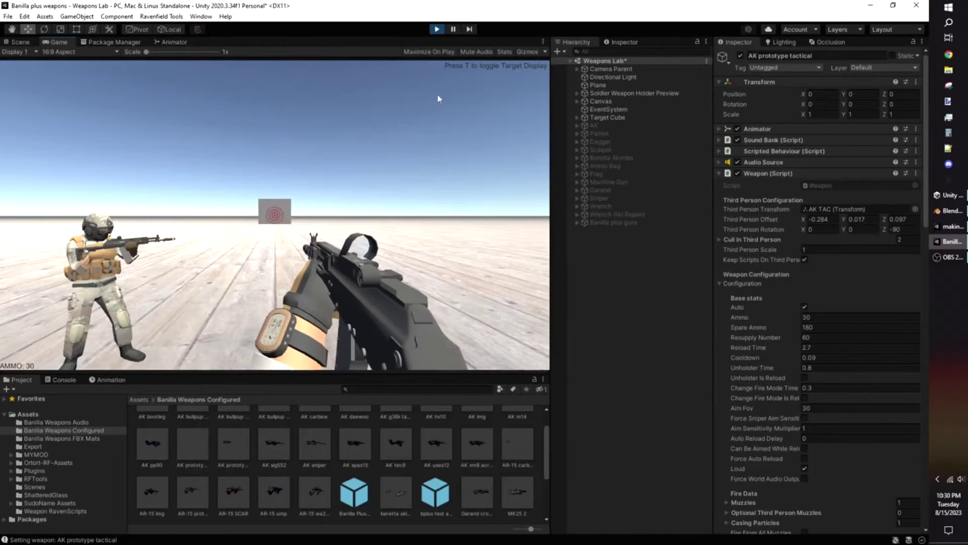
Stop Play mode, parent AK prototype tactical under Banilla plus guns, and enable its prefab
click(438, 30)
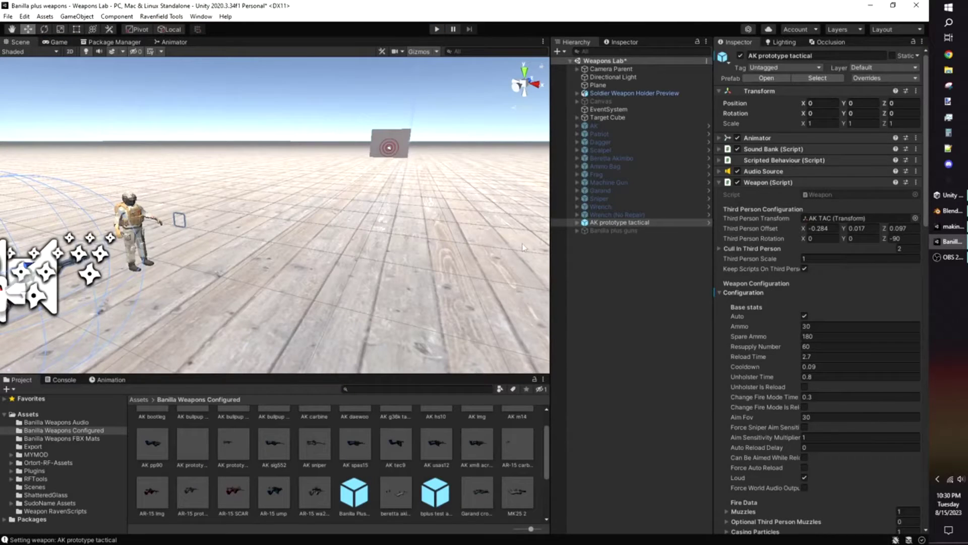
drag(613, 225, 616, 233)
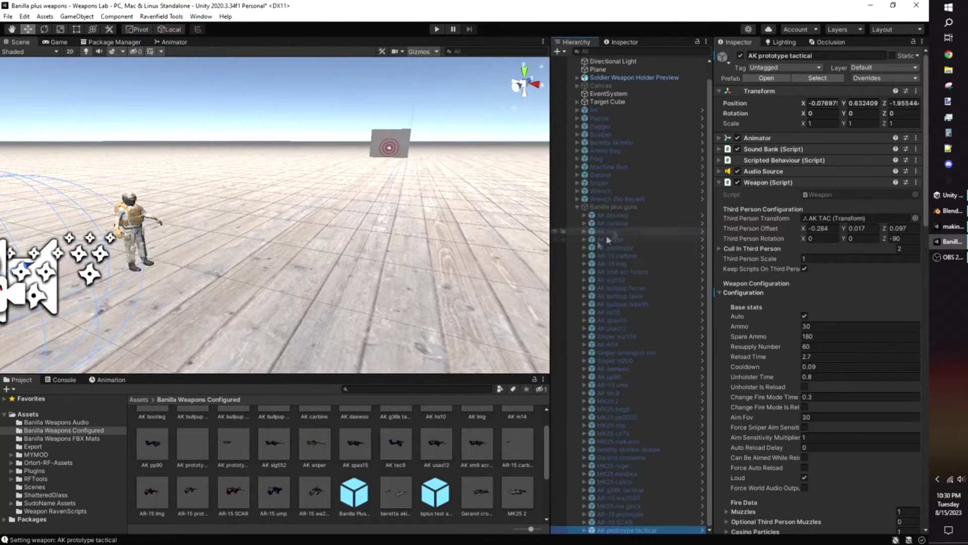
click(202, 453)
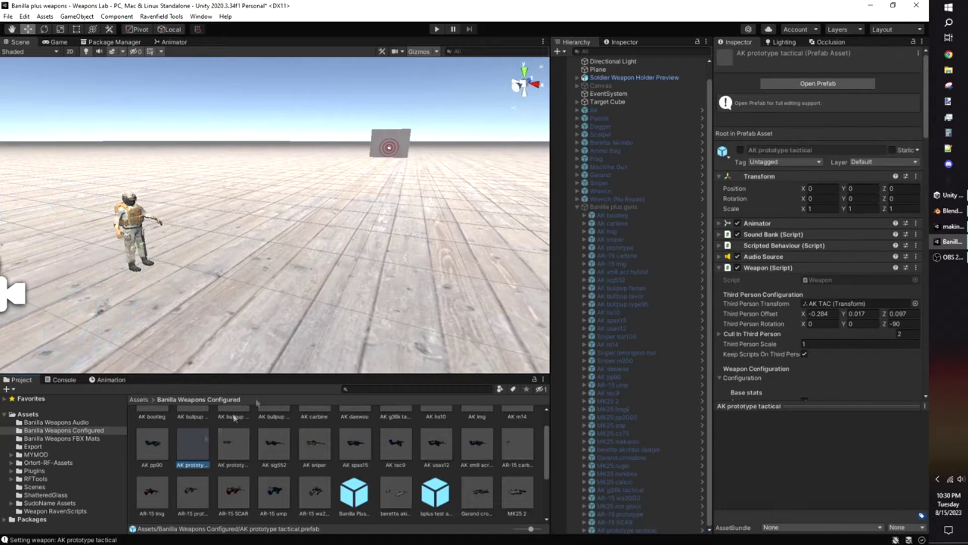
click(740, 150)
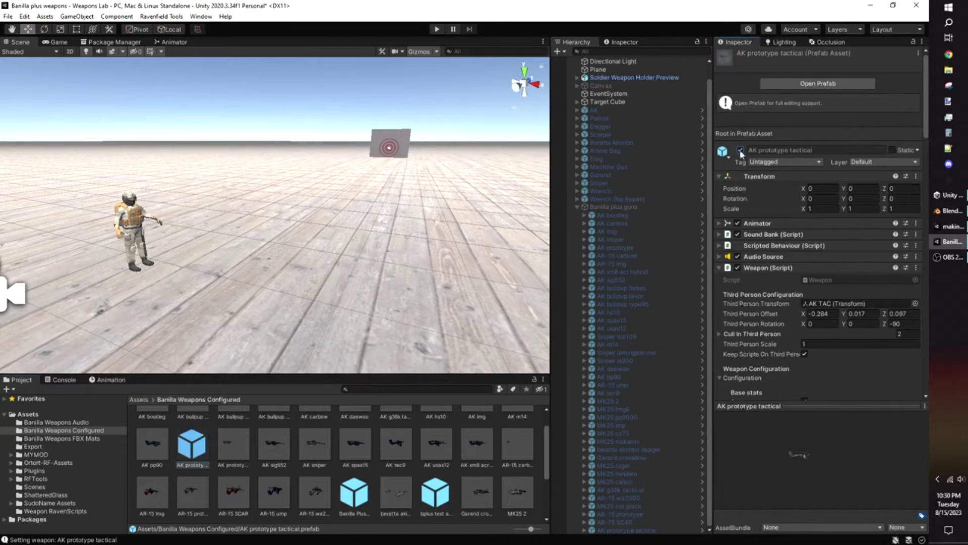
click(353, 501)
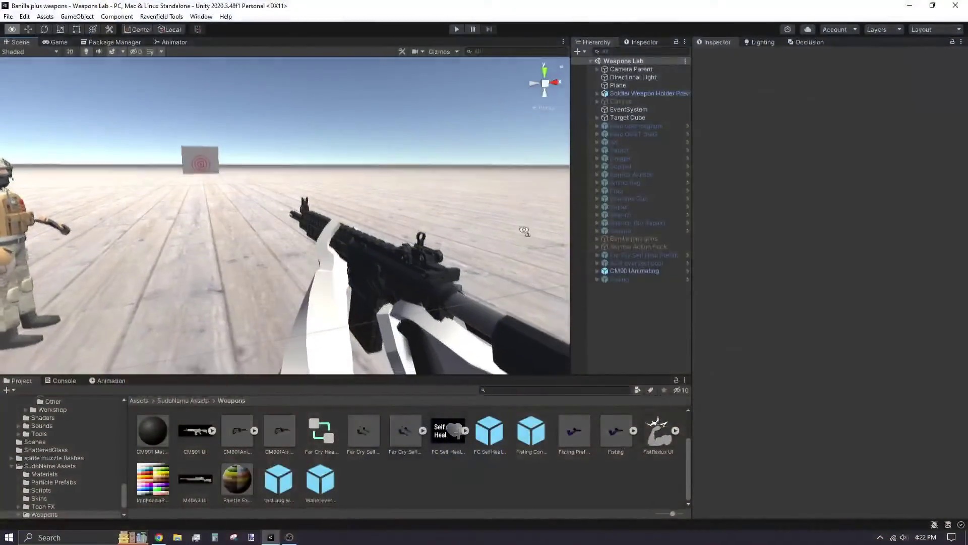
Create an empty object named 'weapon folder' and nest CM901Animating inside it
alt+drag(524, 231, 527, 228)
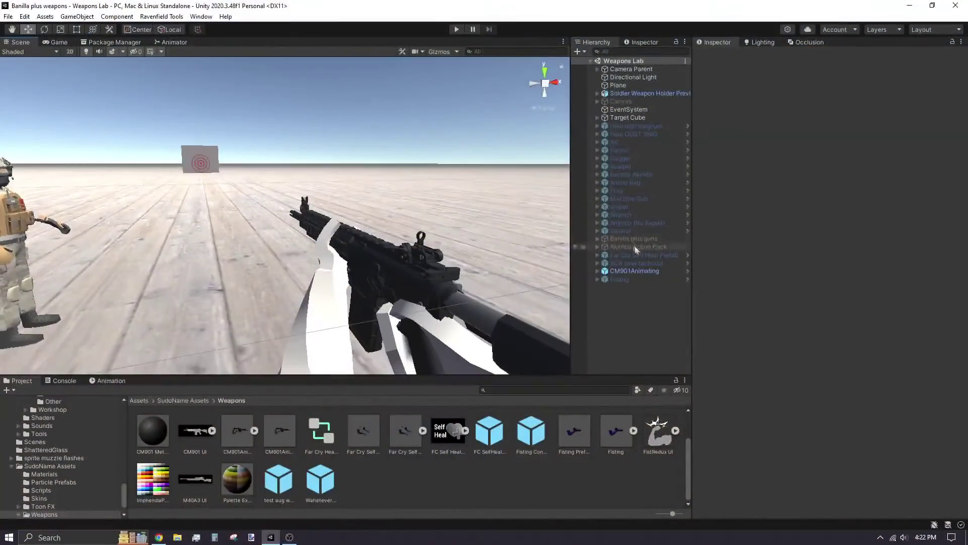
right_click(633, 326)
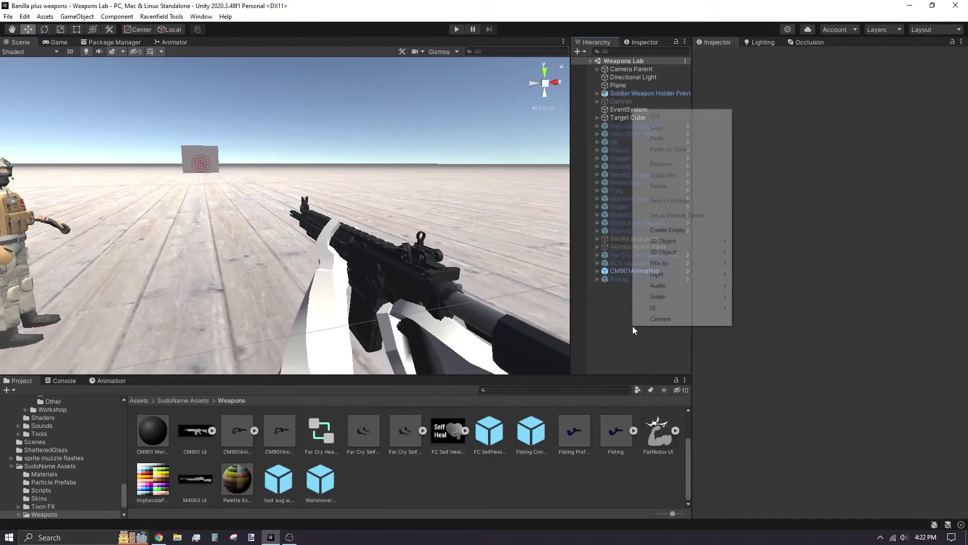
click(710, 231)
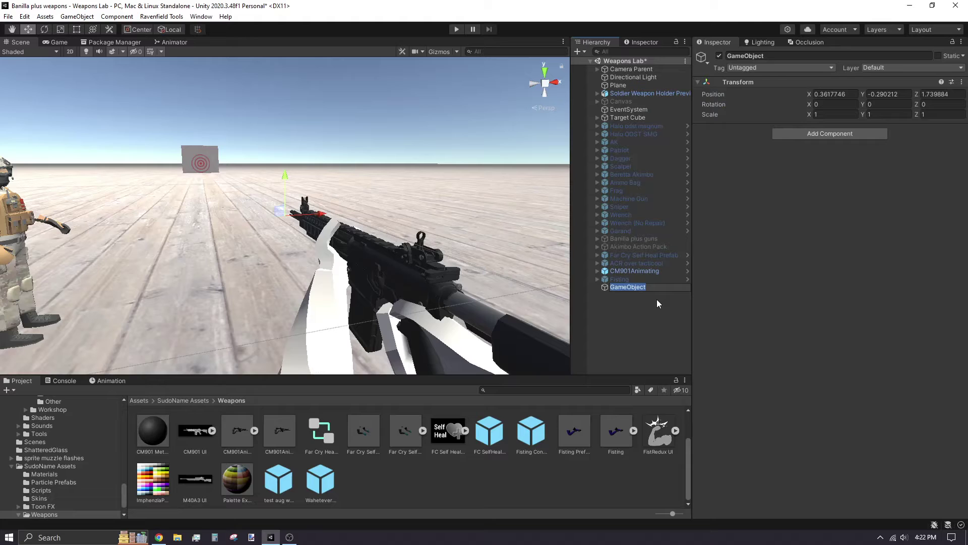
text(weapon folder)
key(Return)
mouse_move(648, 287)
mouse_down()
mouse_move(647, 272)
mouse_move(648, 292)
mouse_up()
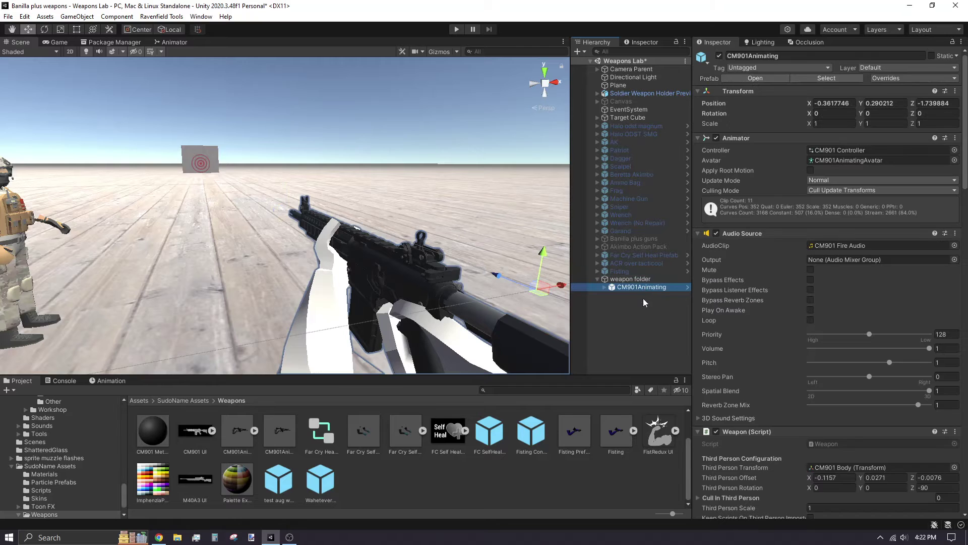
Deactivate weapon folder so the rifle disappears from the scene
click(645, 281)
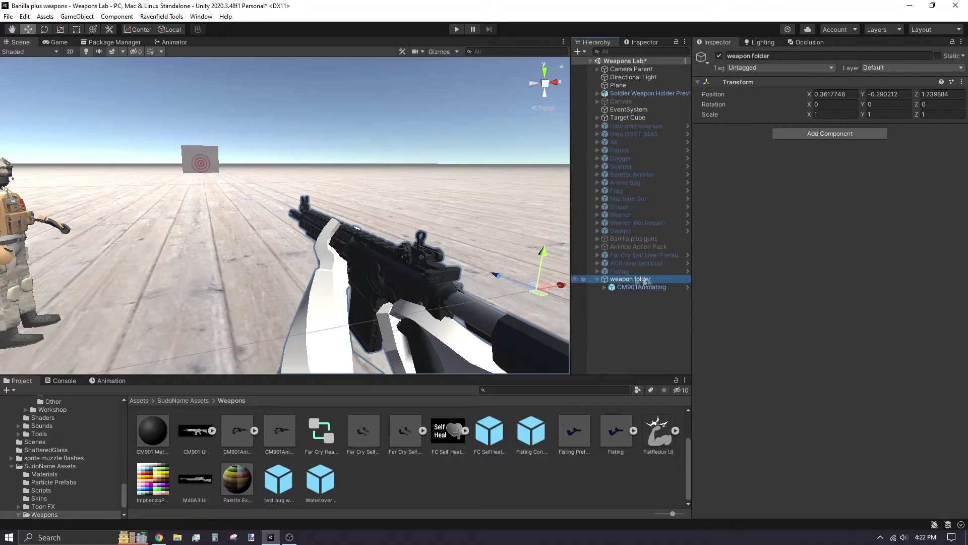
click(719, 56)
middle_drag(353, 242, 338, 198)
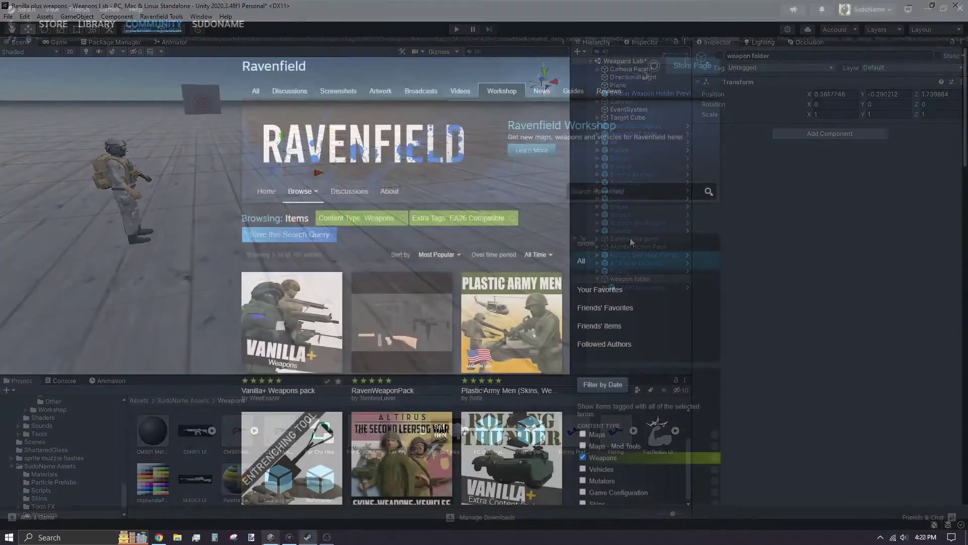
scroll(481, 272, down, 2)
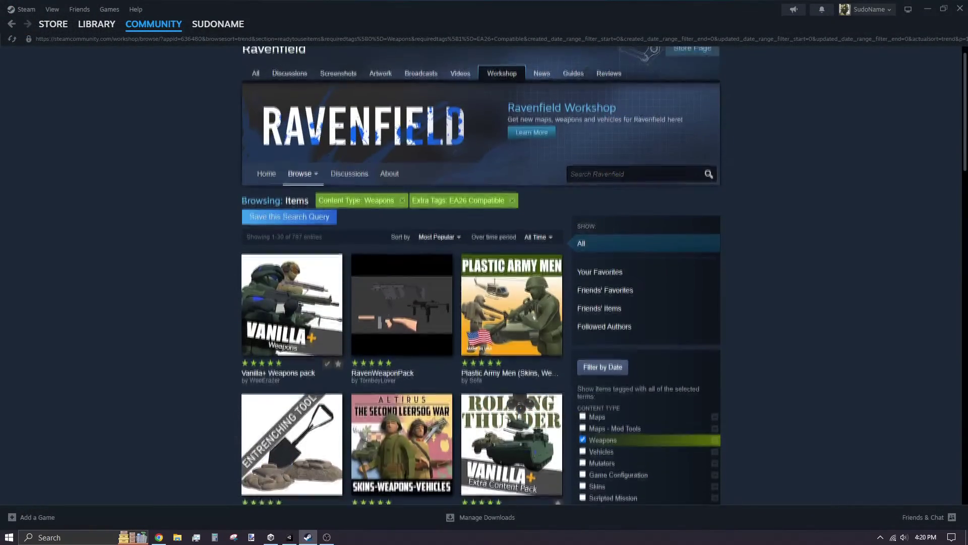
scroll(481, 272, down, 3)
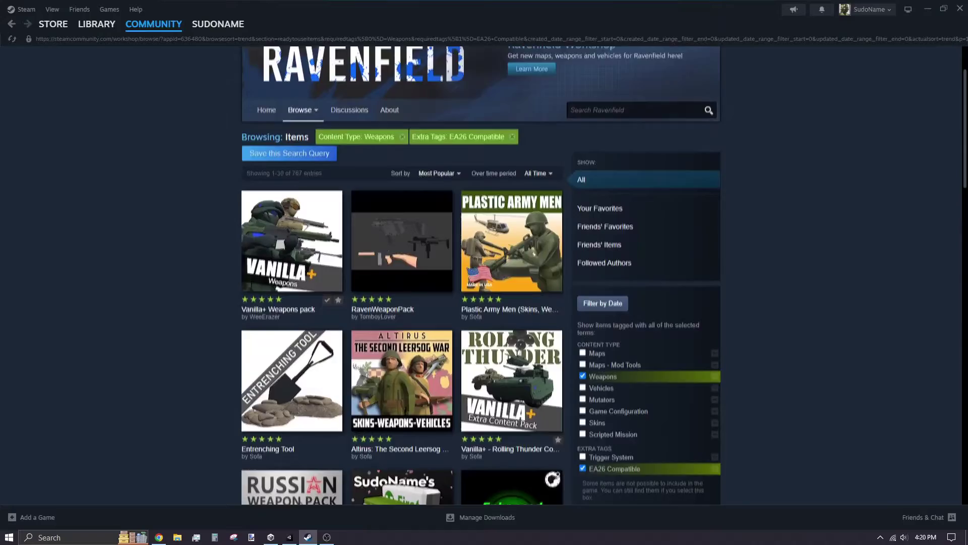
scroll(482, 272, down, 2)
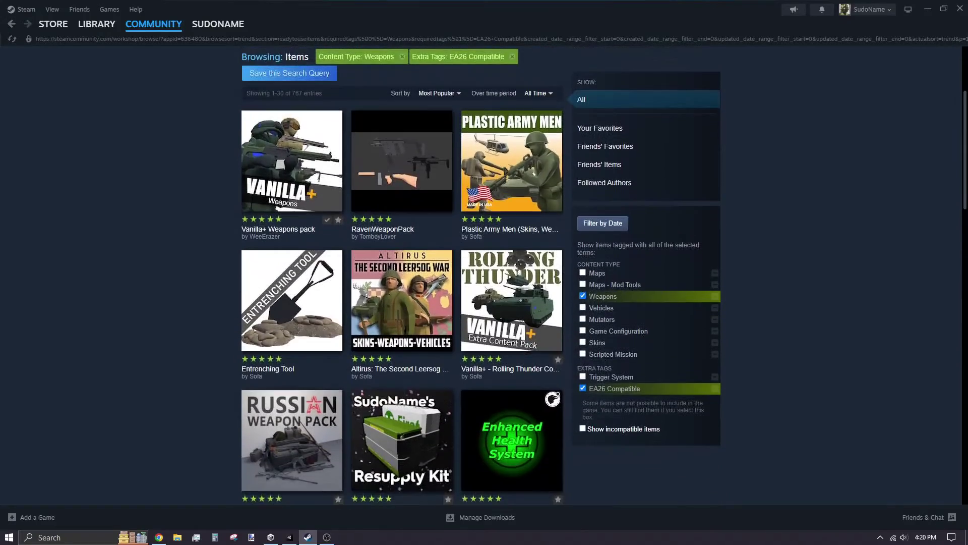
scroll(481, 272, down, 3)
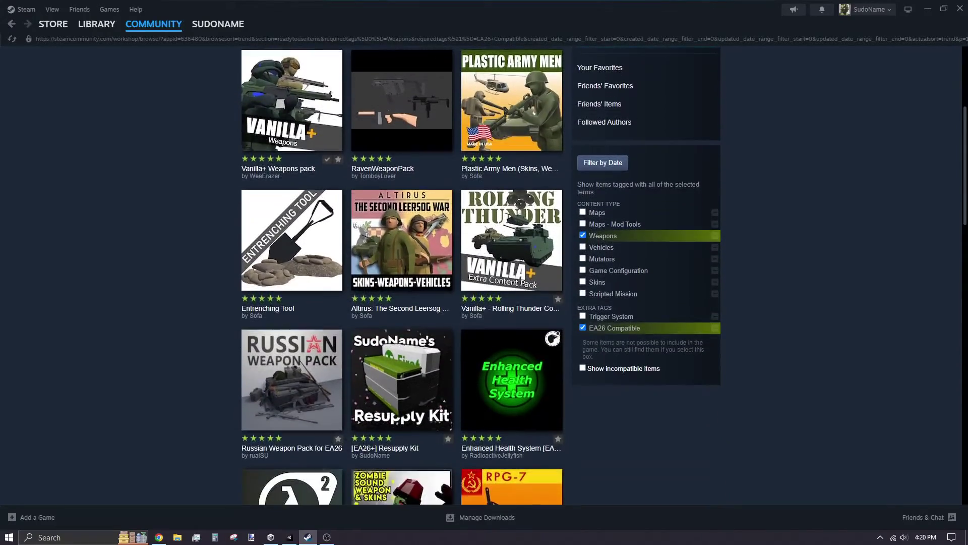
scroll(481, 272, down, 3)
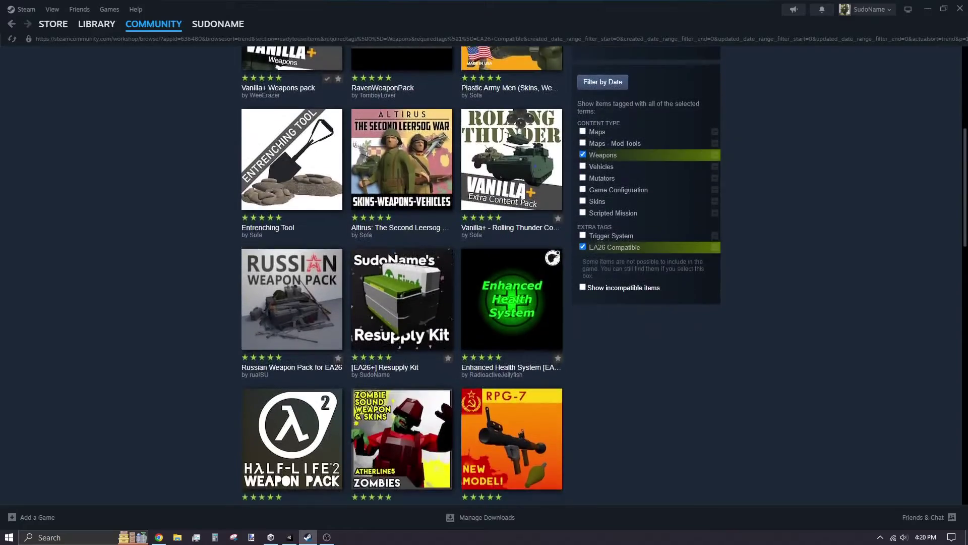
scroll(481, 273, down, 4)
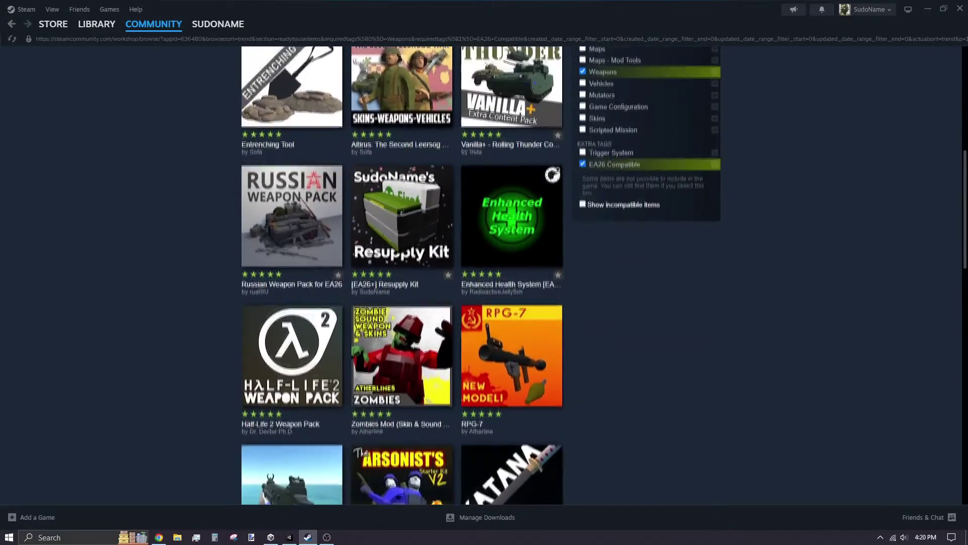
scroll(481, 272, down, 3)
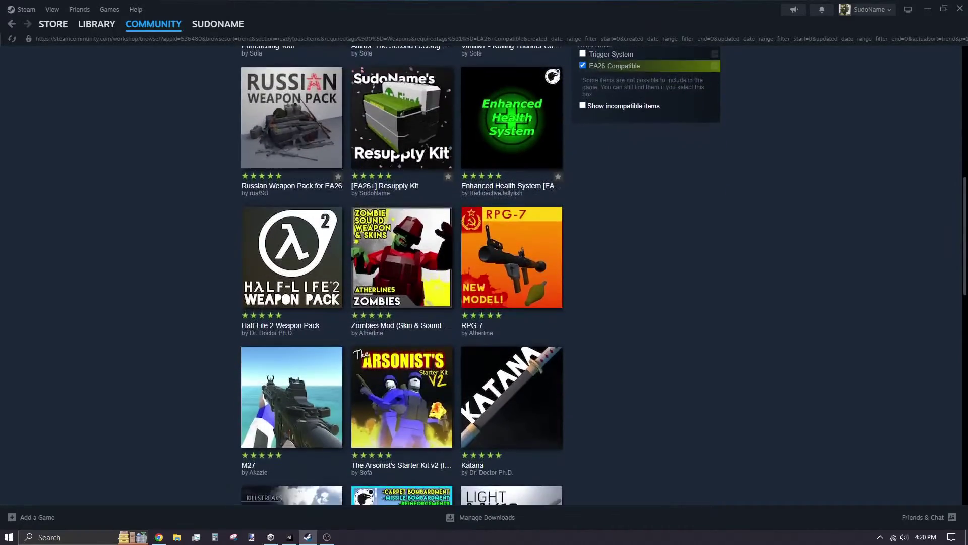
scroll(481, 272, down, 1)
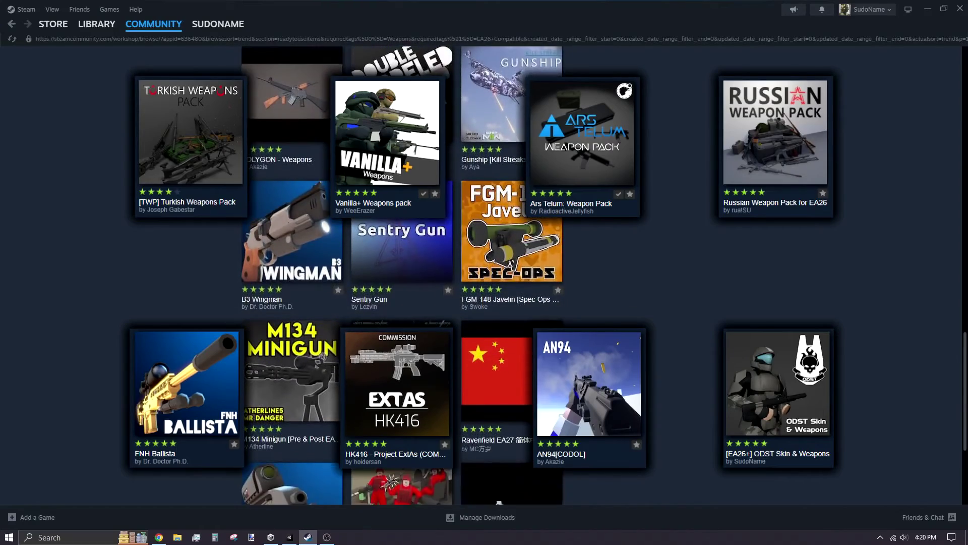
scroll(402, 274, down, 3)
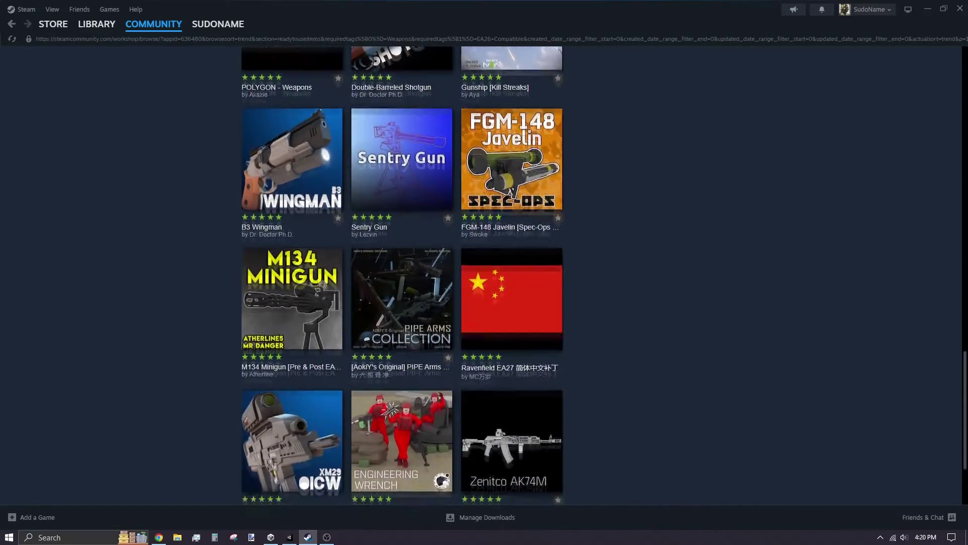
scroll(402, 275, down, 2)
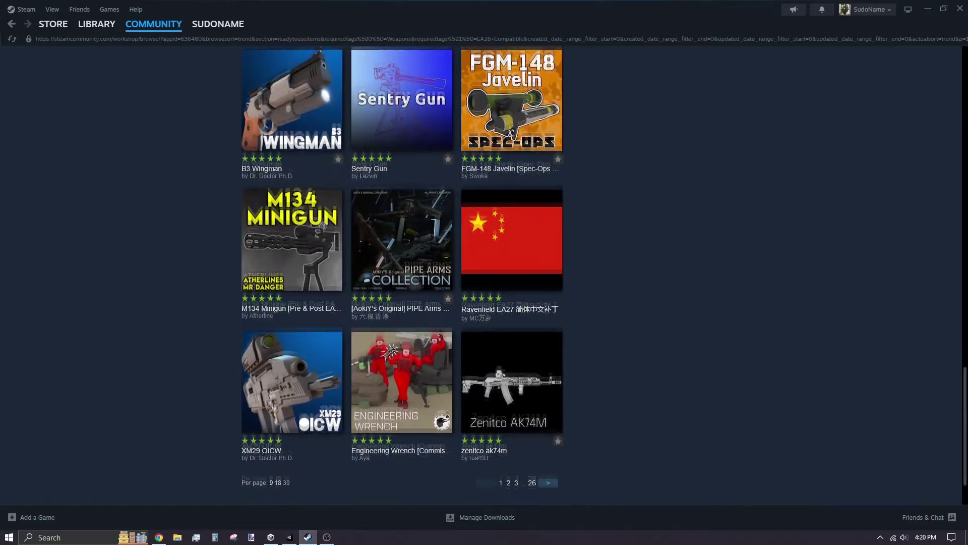
scroll(402, 274, down, 1)
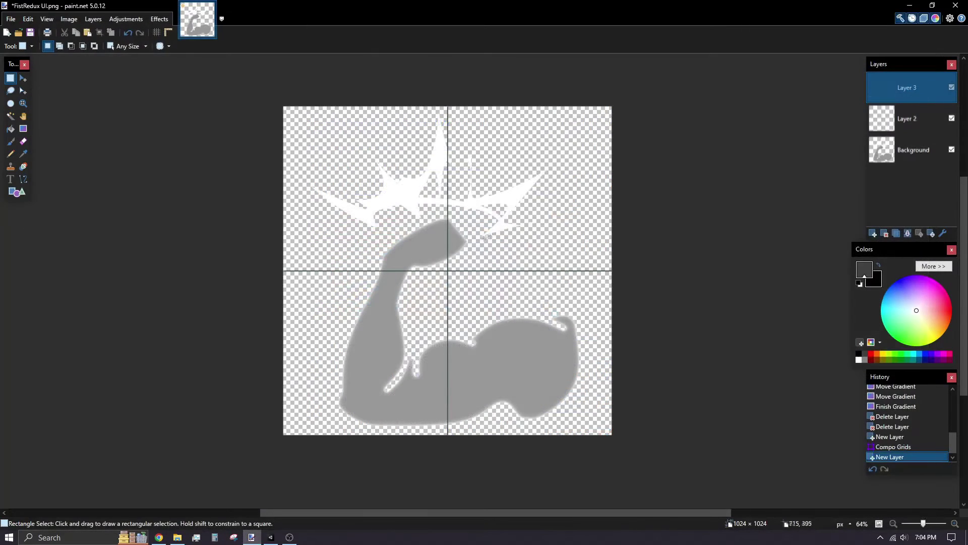
Put a dark radial gradient layer behind the flexed-arm artwork and delete the empty leftover layer
key(g)
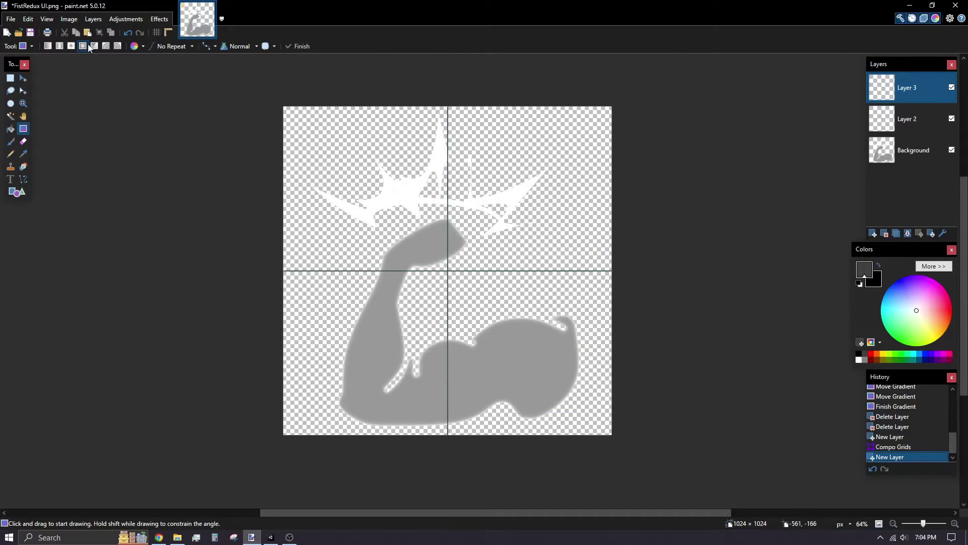
ctrl+scroll(433, 266, up, 1)
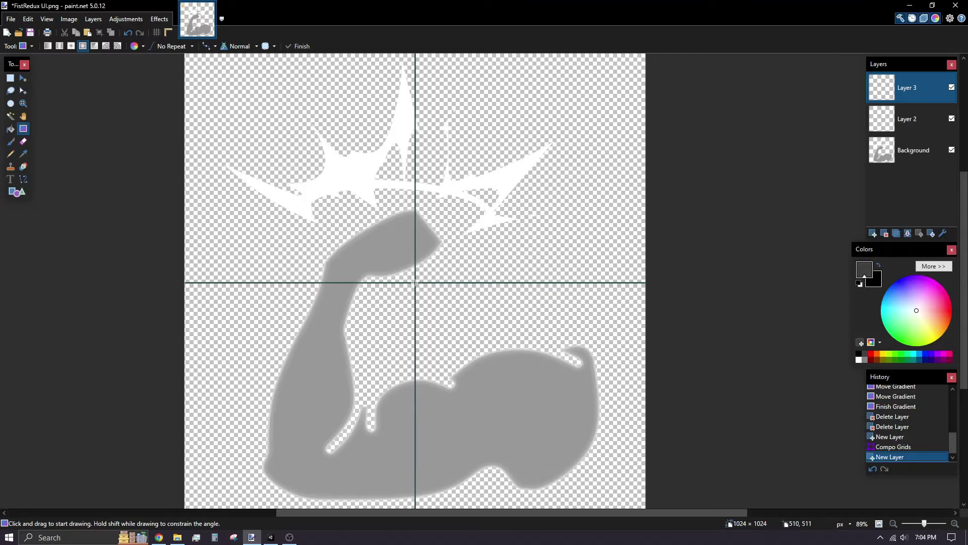
drag(415, 283, 633, 64)
key(Return)
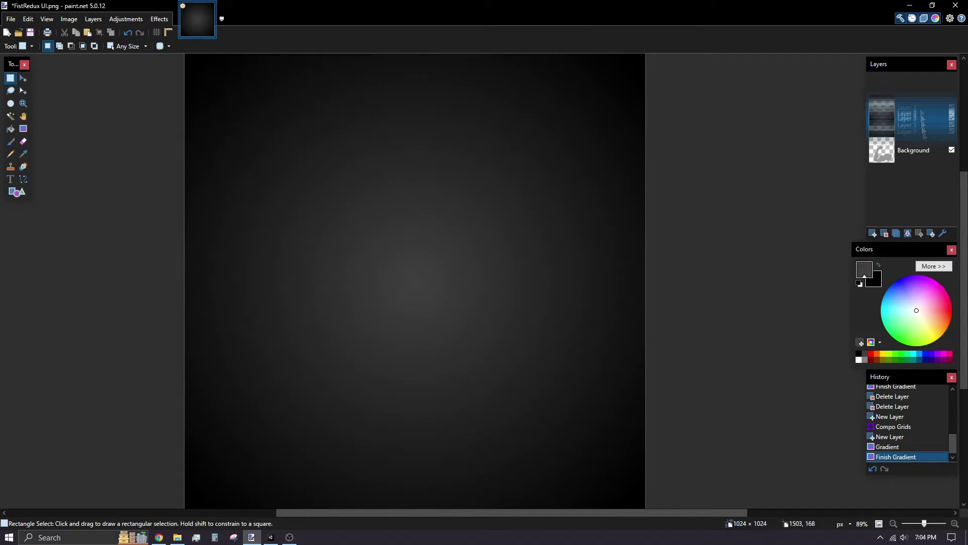
click(908, 233)
click(885, 233)
key(s)
ctrl+scroll(592, 227, down, 4)
ctrl+scroll(560, 225, up, 3)
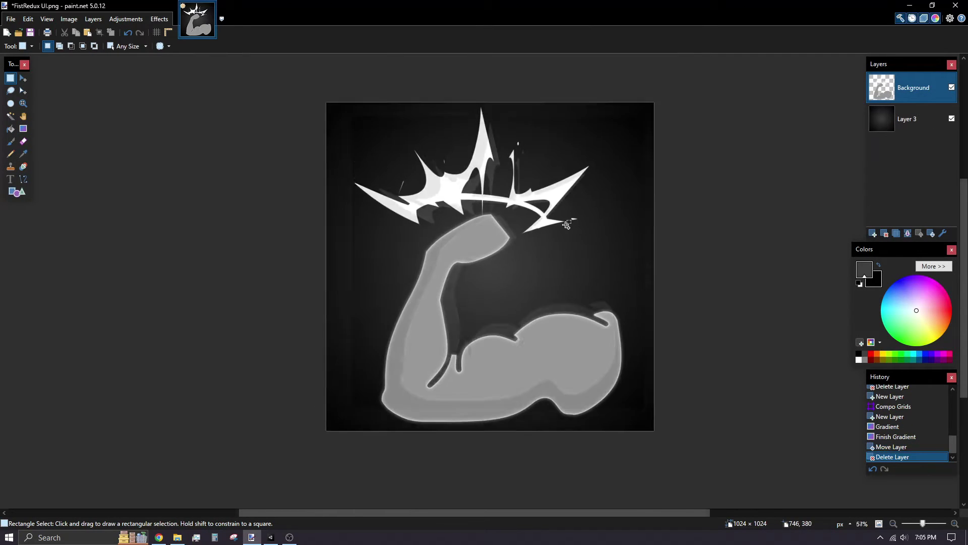
Save the image as a PNG named 'fisting UI Render'
click(11, 19)
click(23, 93)
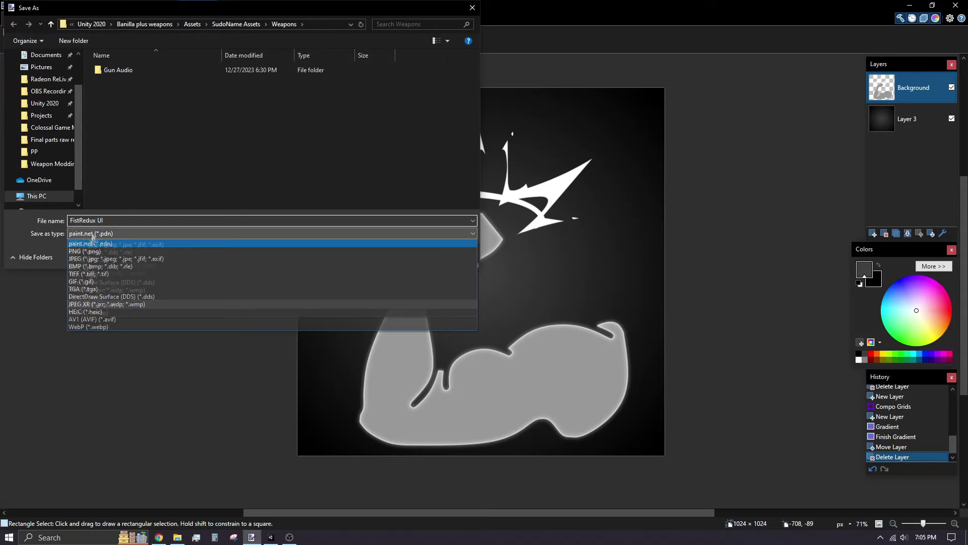
text(fisting UI Render)
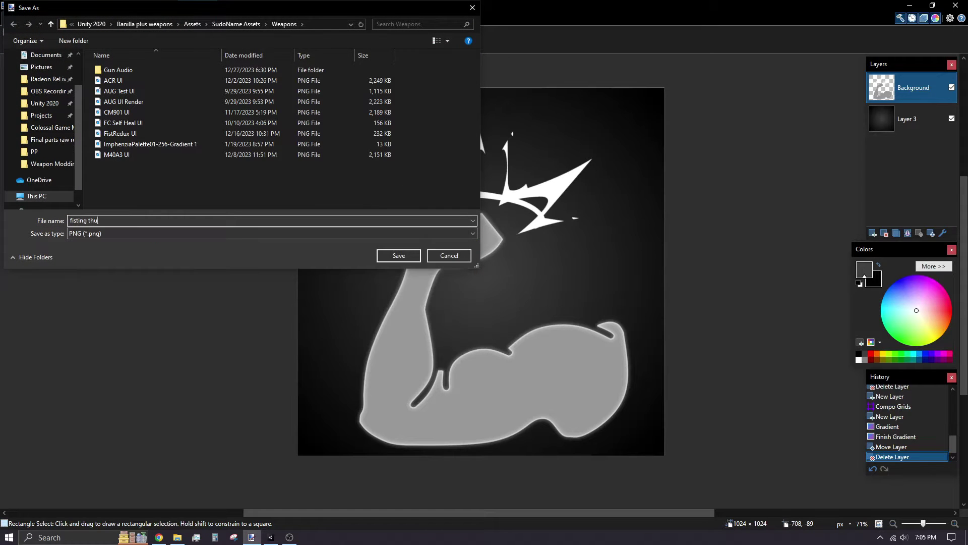
key(Return)
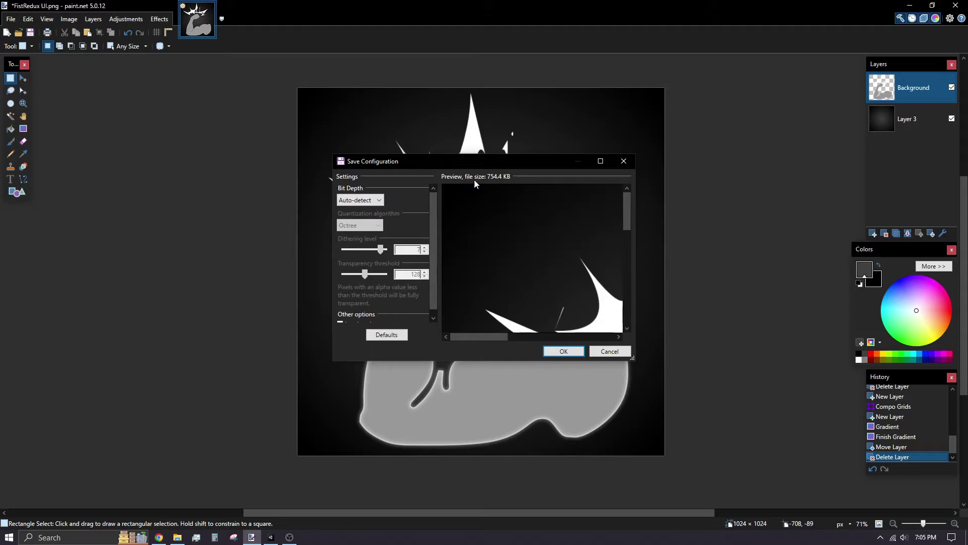
drag(431, 164, 207, 141)
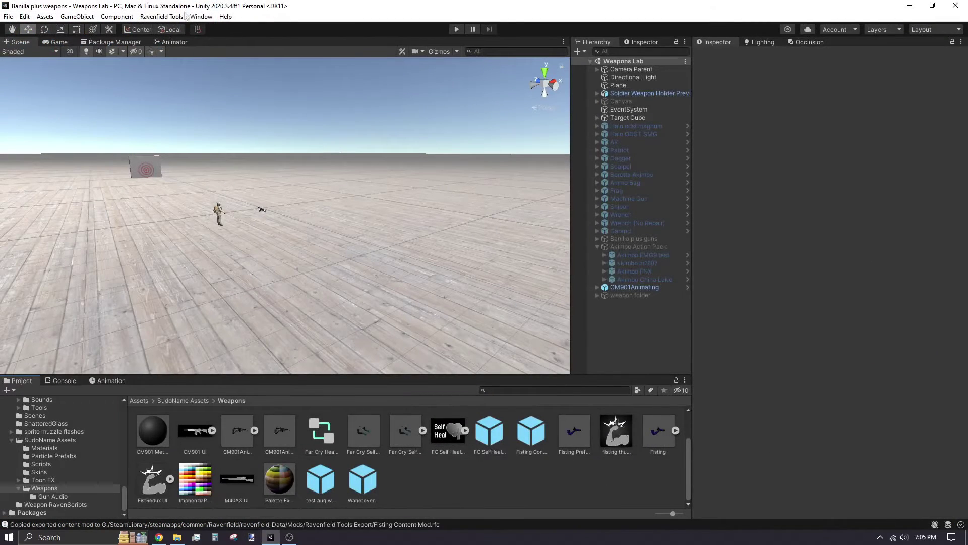
click(184, 16)
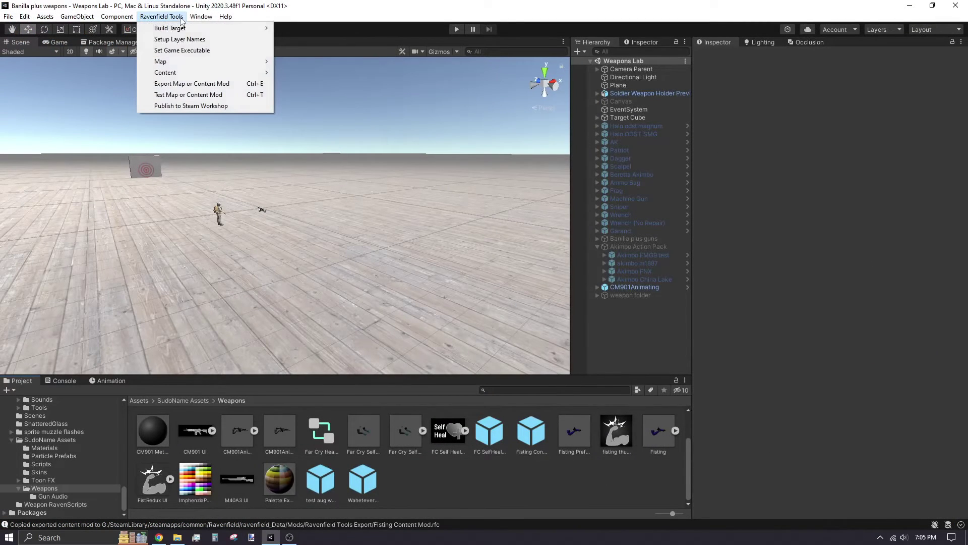
Connect the Workshop uploader to Steam, create a new item and retitle it '[EA26+] Fisticuffs'
click(182, 106)
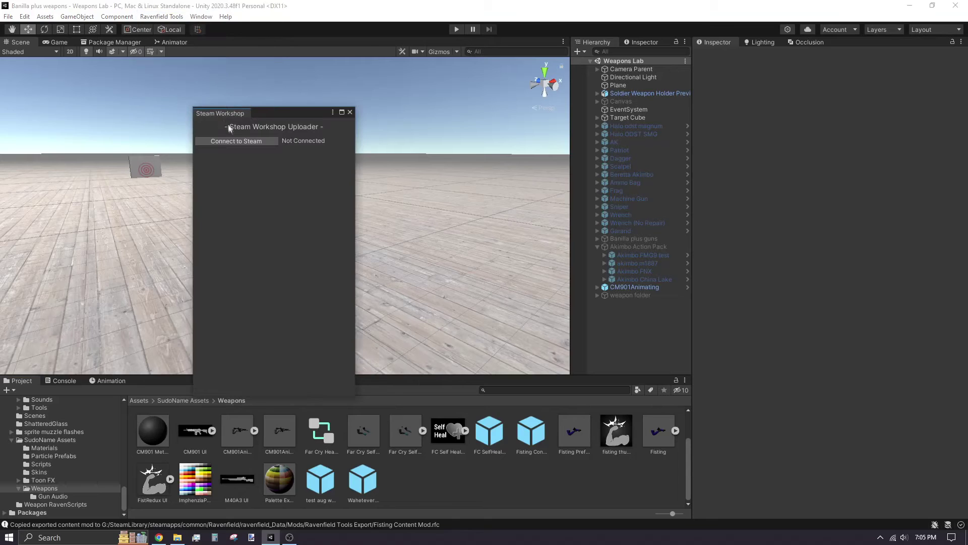
click(235, 141)
drag(290, 113, 326, 109)
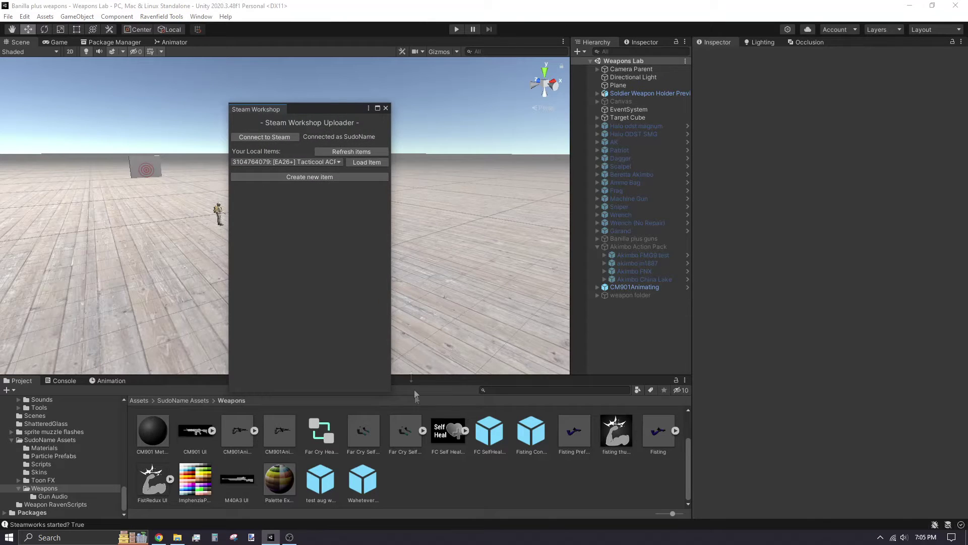
drag(392, 359, 648, 364)
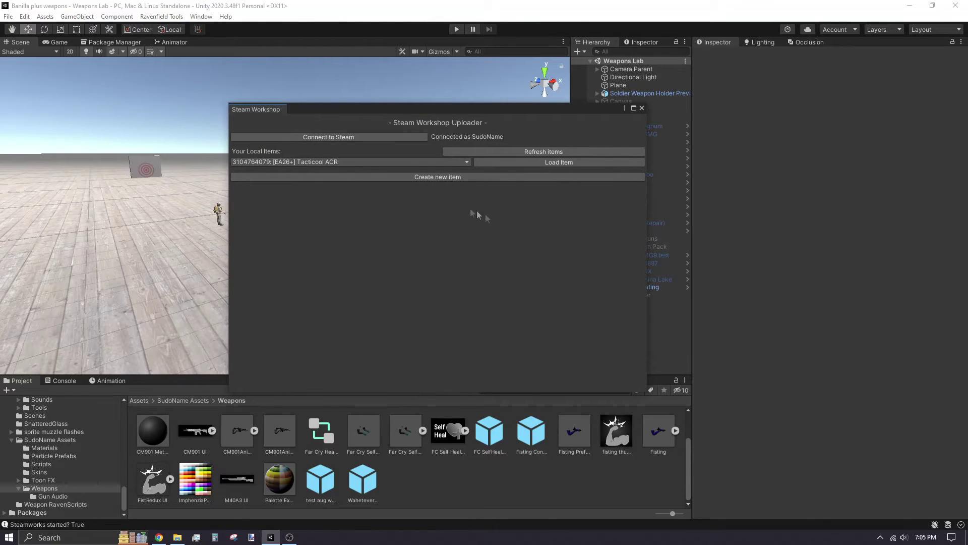
click(413, 178)
click(393, 308)
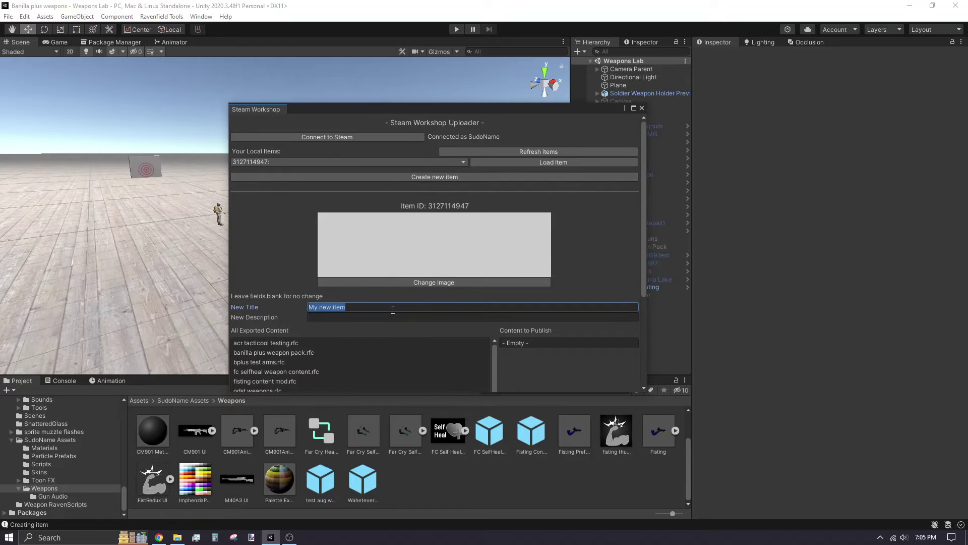
key(BackSpace)
Set the item's preview image to the fisting thumbnail PNG from the SudoName Assets Weapons folder
click(404, 282)
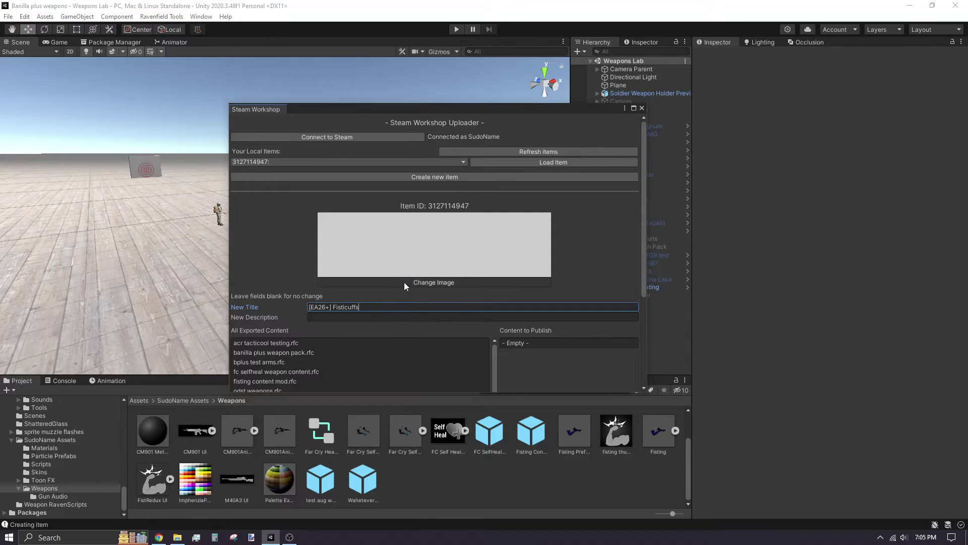
scroll(53, 163, up, 1)
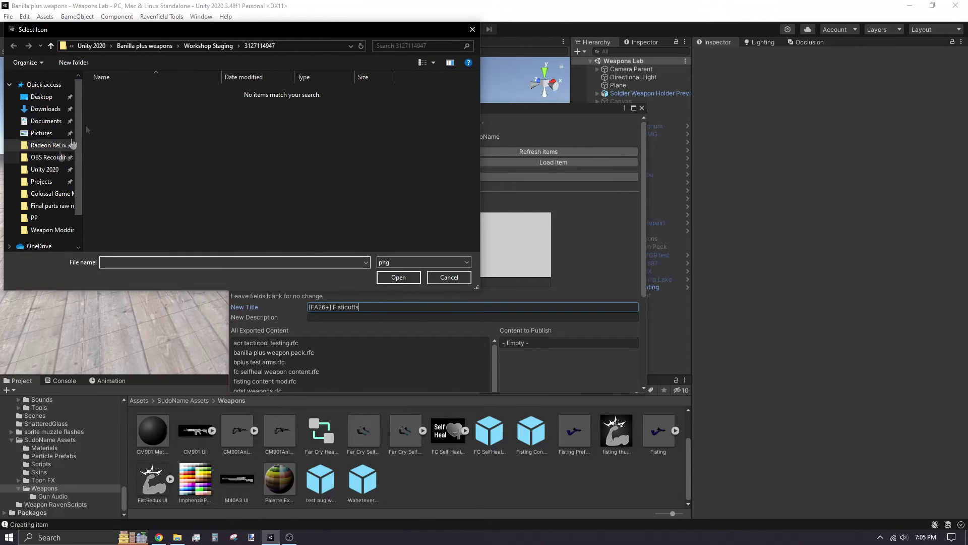
click(48, 170)
double_click(133, 102)
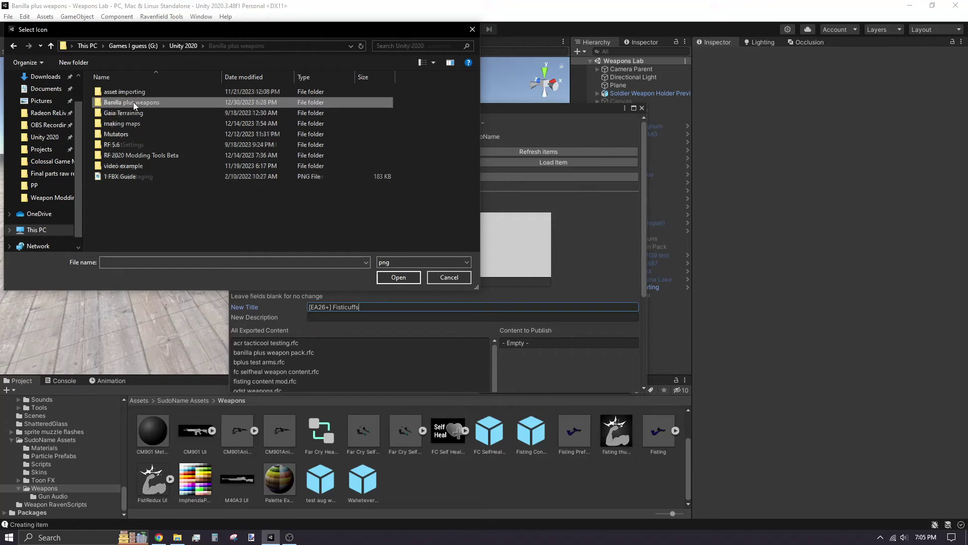
double_click(128, 98)
scroll(146, 146, down, 1)
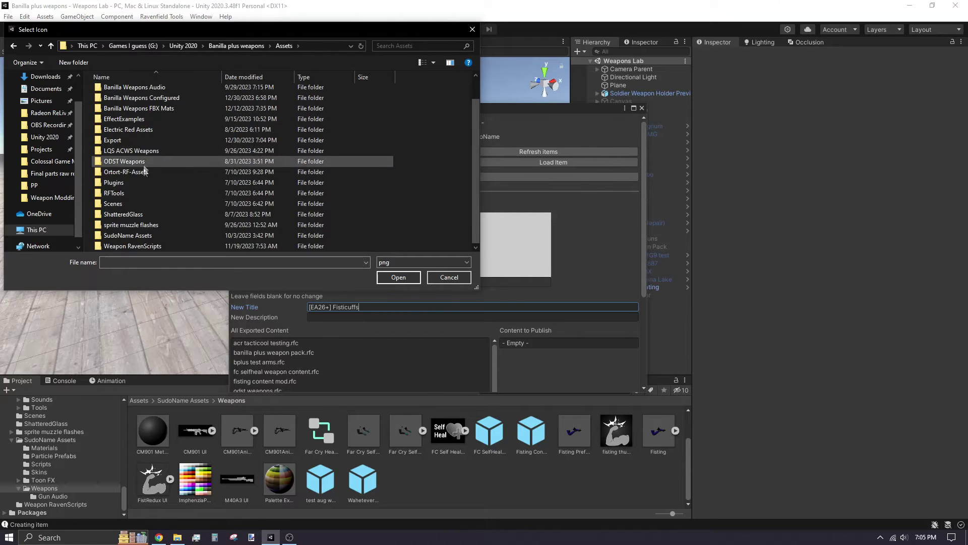
double_click(133, 235)
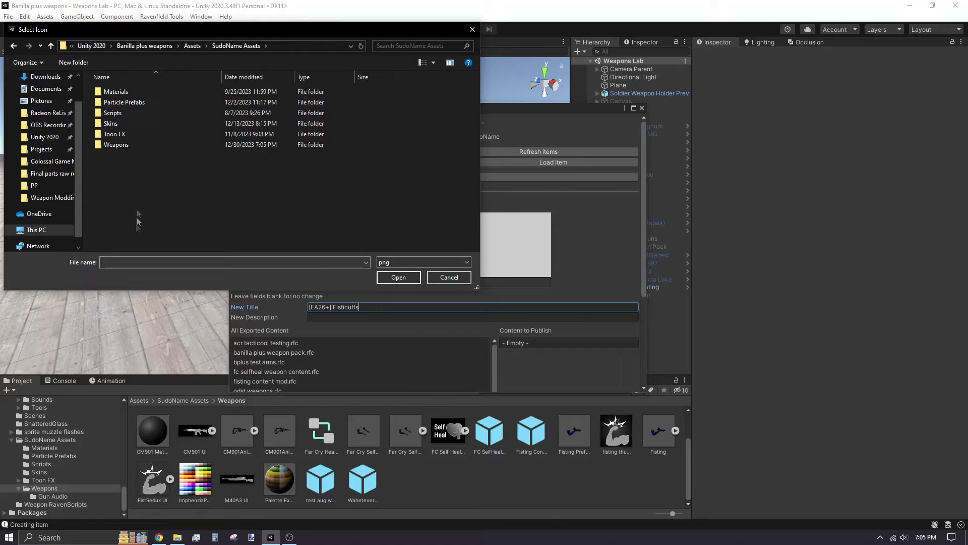
double_click(118, 146)
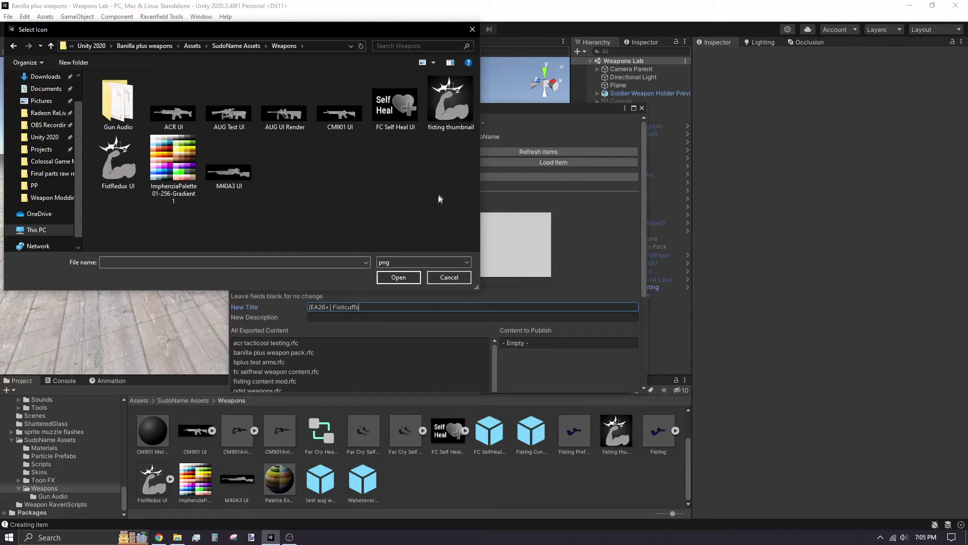
double_click(451, 115)
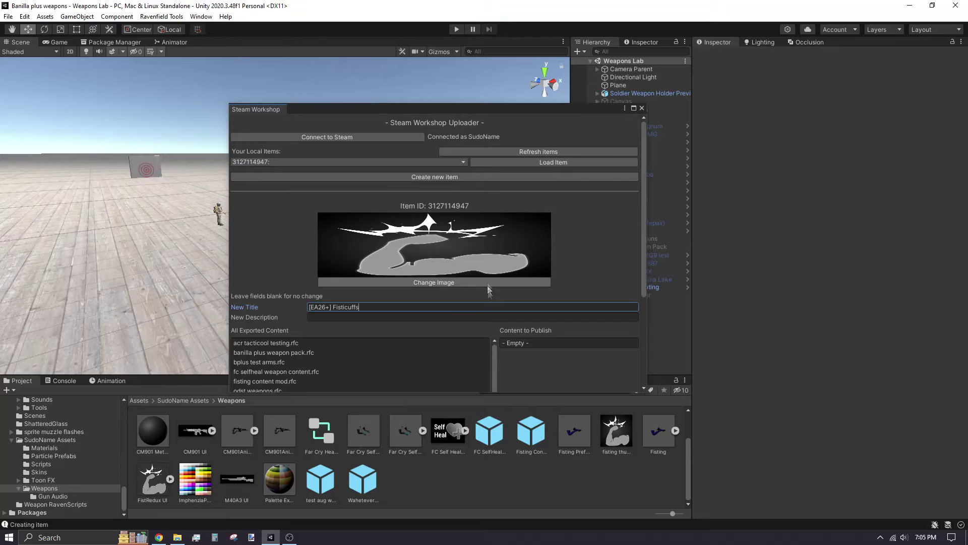
Add fisting content mod.rfc as the content to publish and enlarge the uploader window
scroll(401, 319, down, 2)
scroll(357, 352, down, 1)
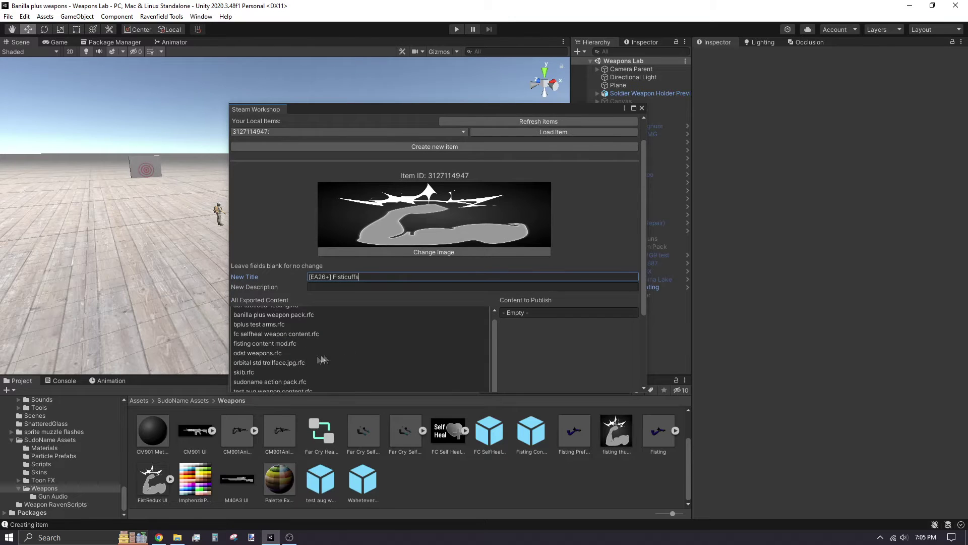
click(275, 344)
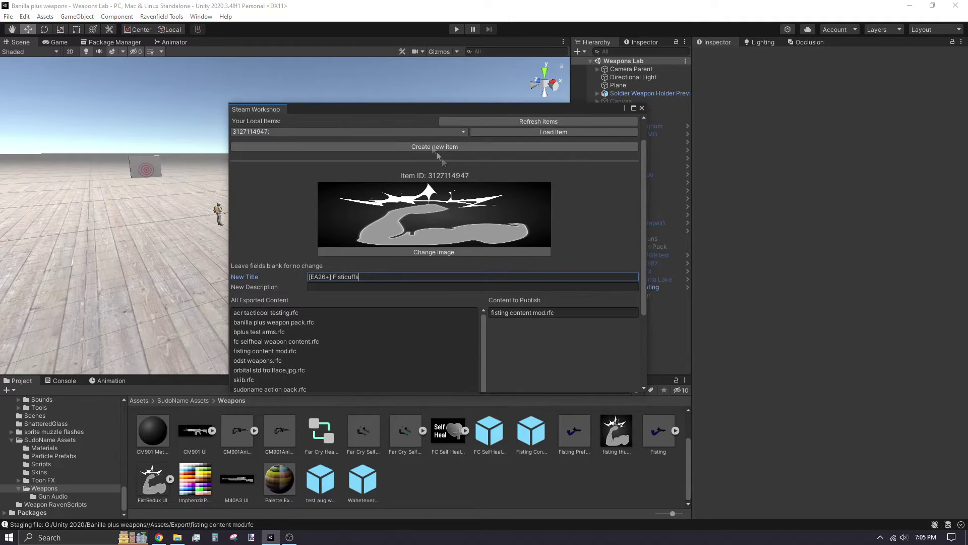
drag(416, 111, 421, 91)
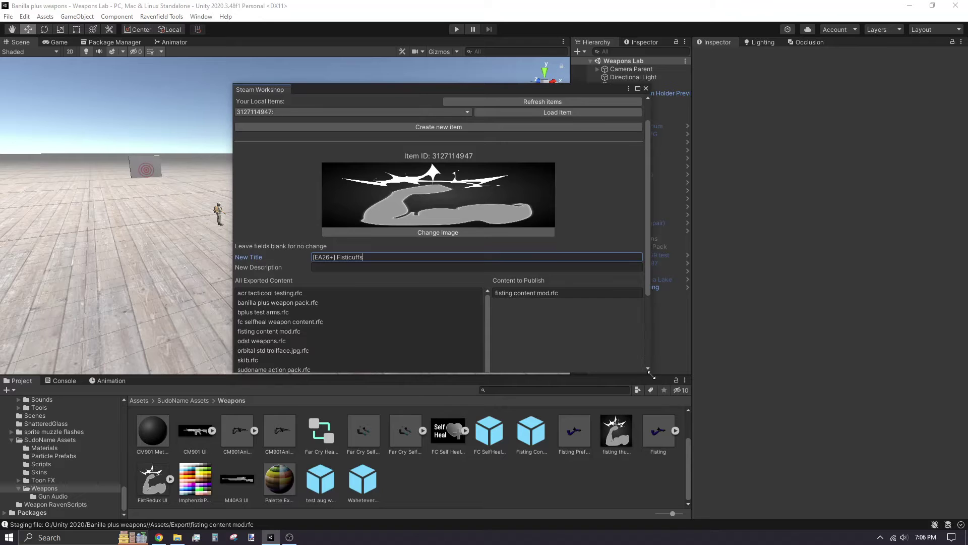
drag(651, 375, 701, 504)
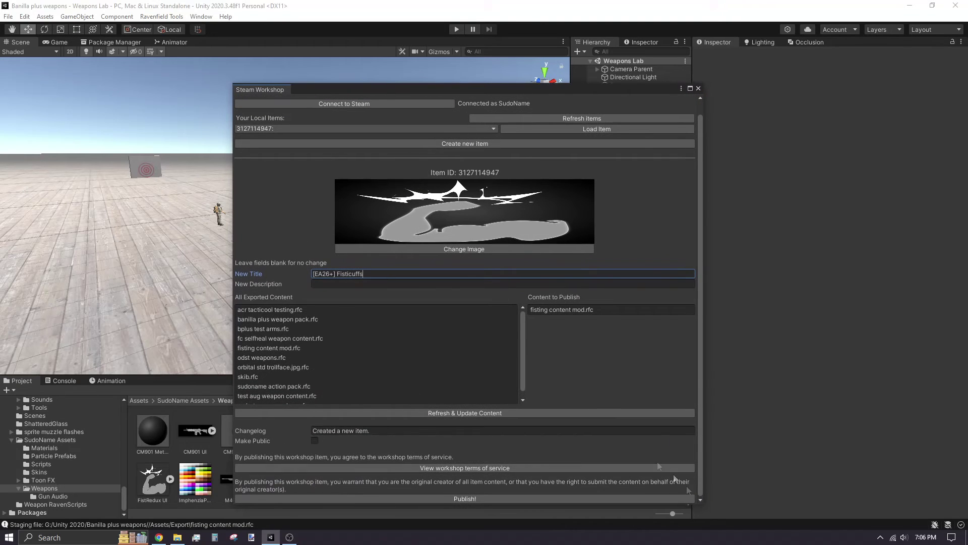
Replace the changelog with 'just in time for some new year fisting :D' and publish the item
click(391, 431)
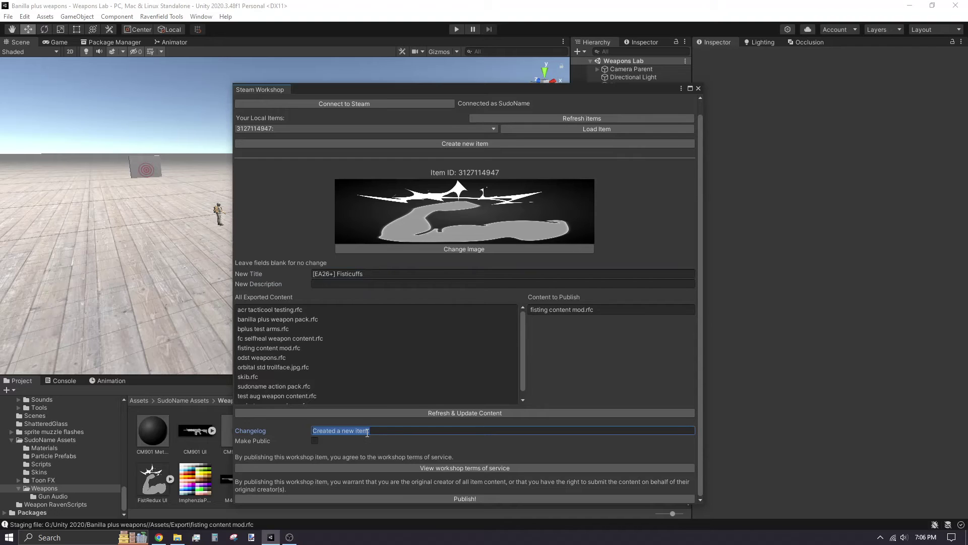
key(BackSpace)
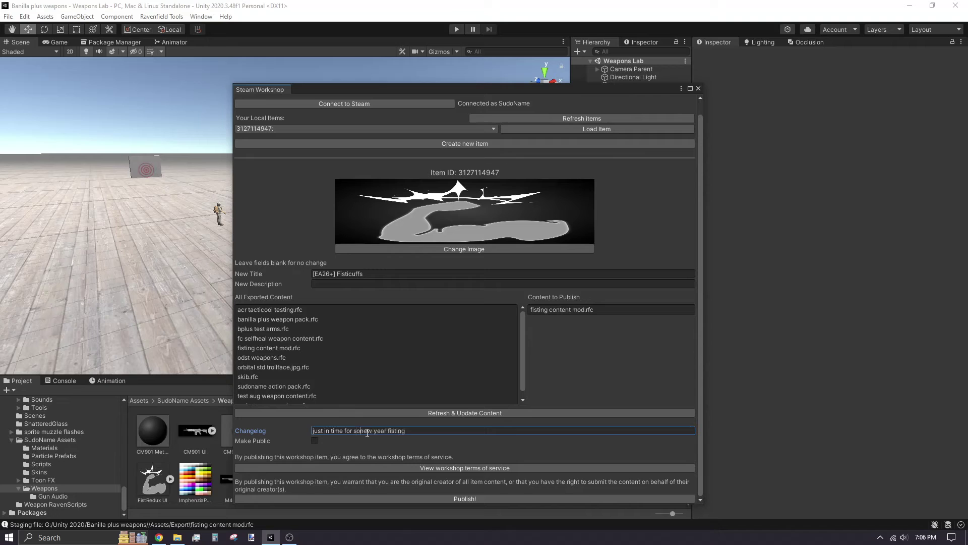
click(370, 495)
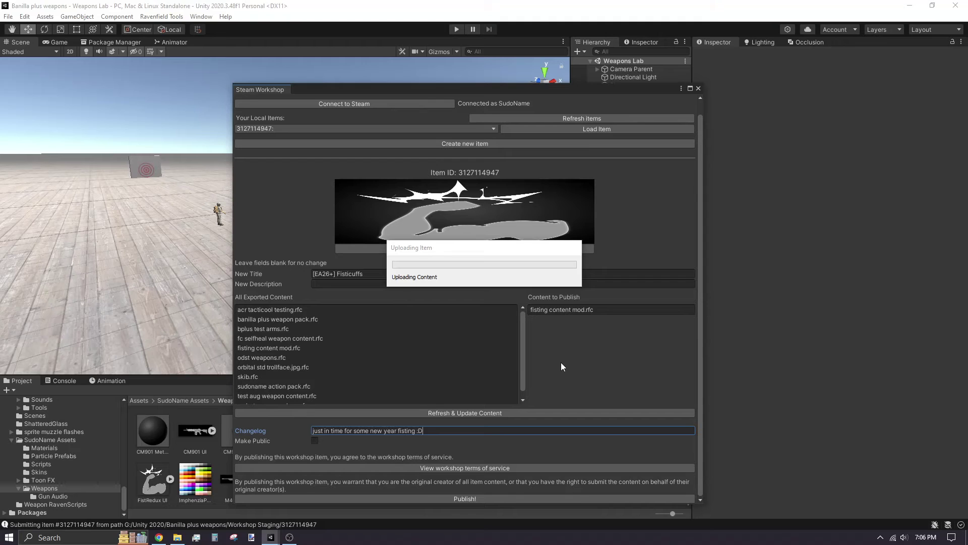
click(553, 290)
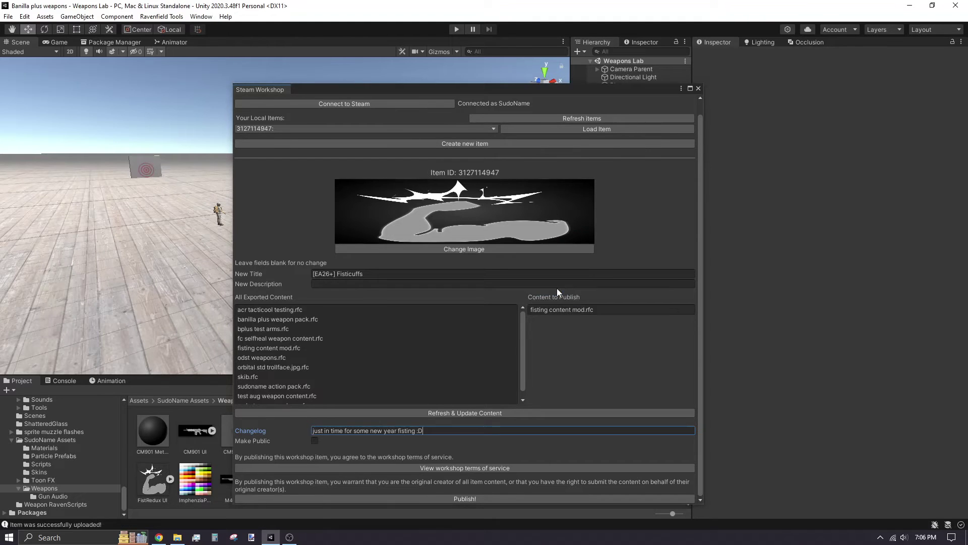
Write the description's header line and pitch, starting 'Tired of using fire arms?'
scroll(545, 251, down, 4)
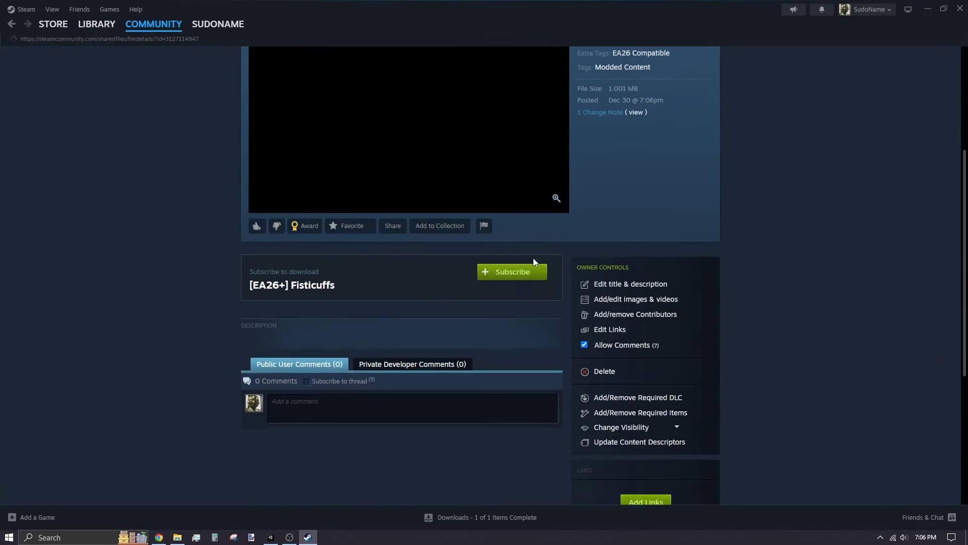
click(625, 284)
click(435, 283)
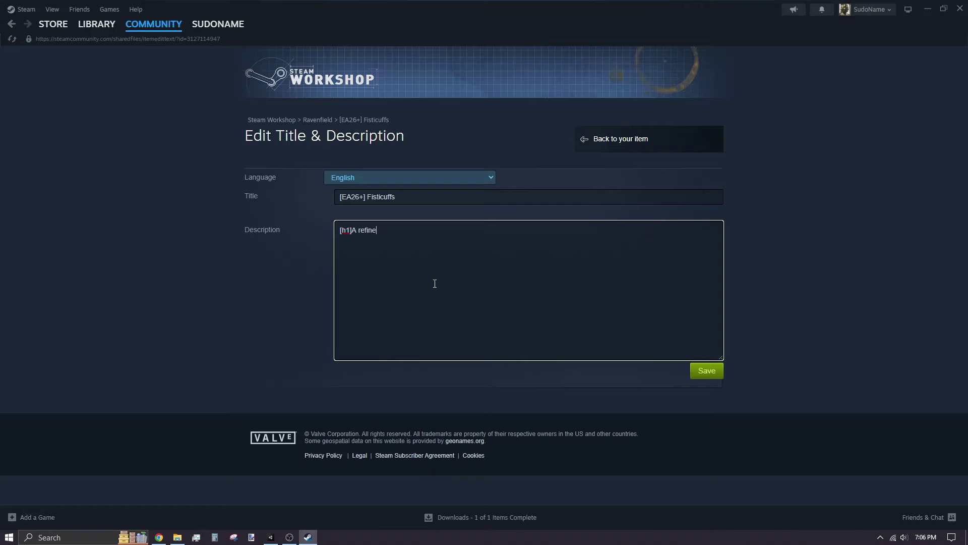
text(d weapon, for a refined gentleman)
key(BackSpace)
text(Tired of using fire arms?)
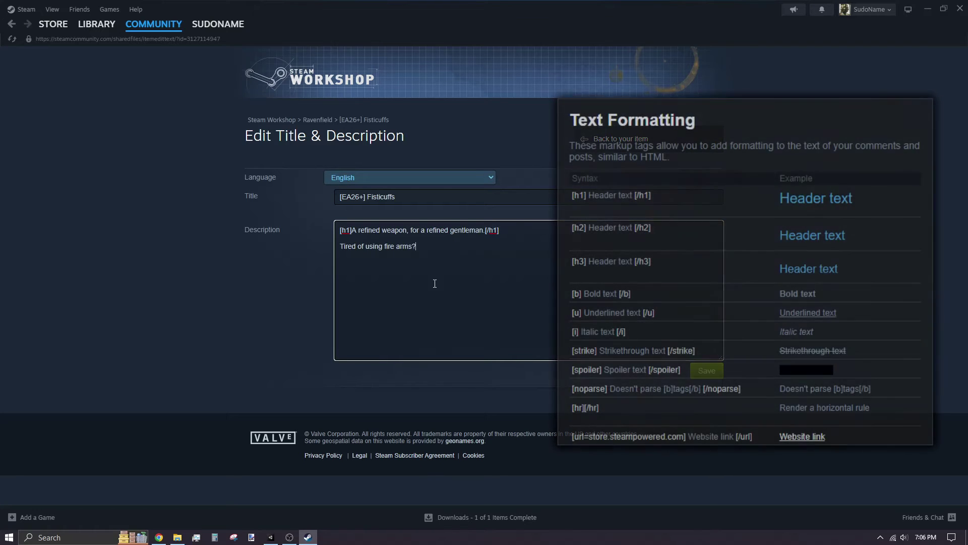
key(Return)
text(Want to just use you)
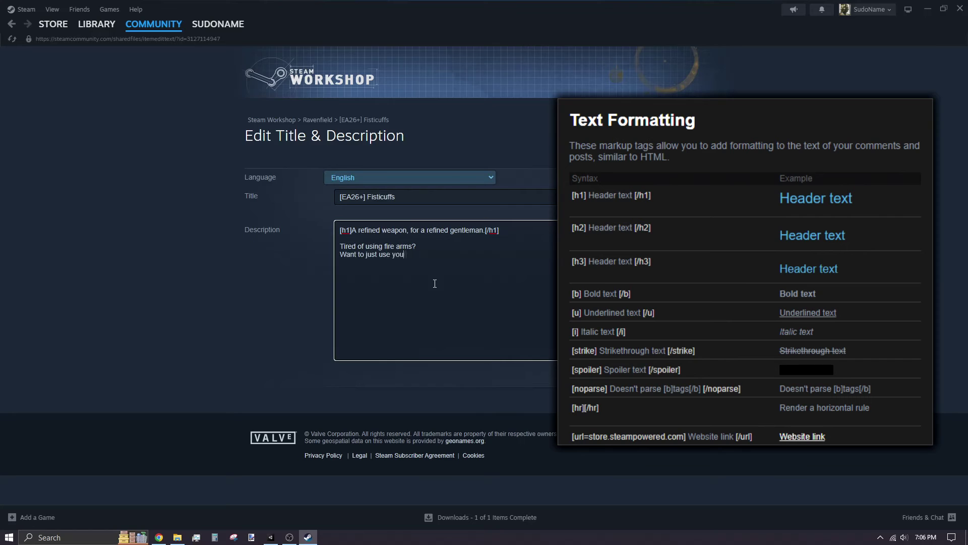
text(r own arms instead? Well have I got a weapon mod for you!)
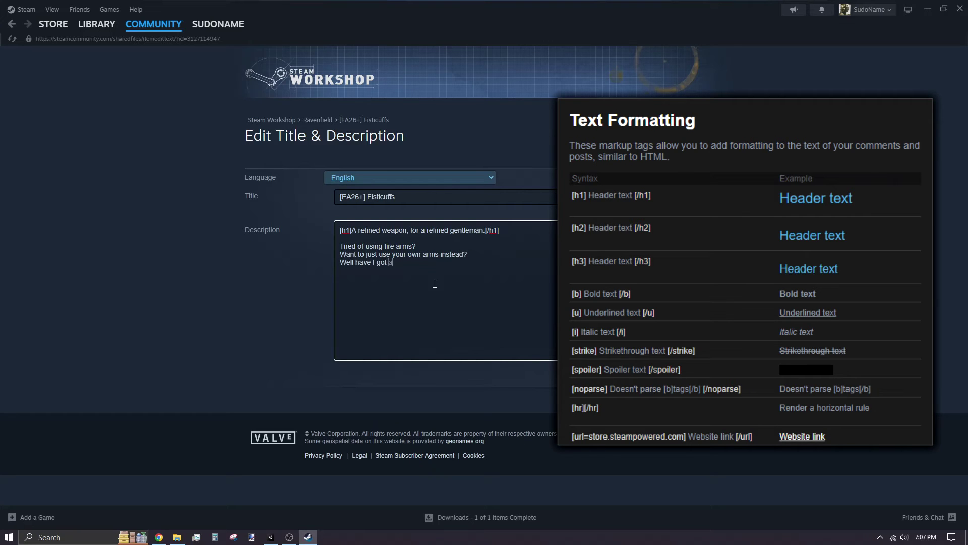
key(Return)
key(Return)
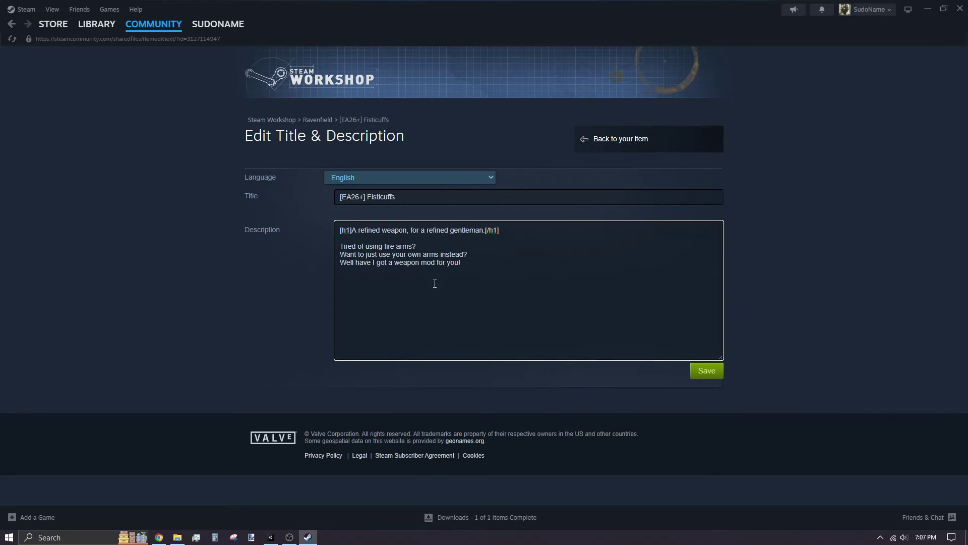
text(Show your enemies and friends alike why you're the champion of fisting!)
Add the 'Assets Used:' sound and animation credits plus the tags list, then save the description
key(Return)
key(Return)
text(Assets Used:)
key(Return)
text(Melee swing sound from Call of Duty: Black Ops Cold War)
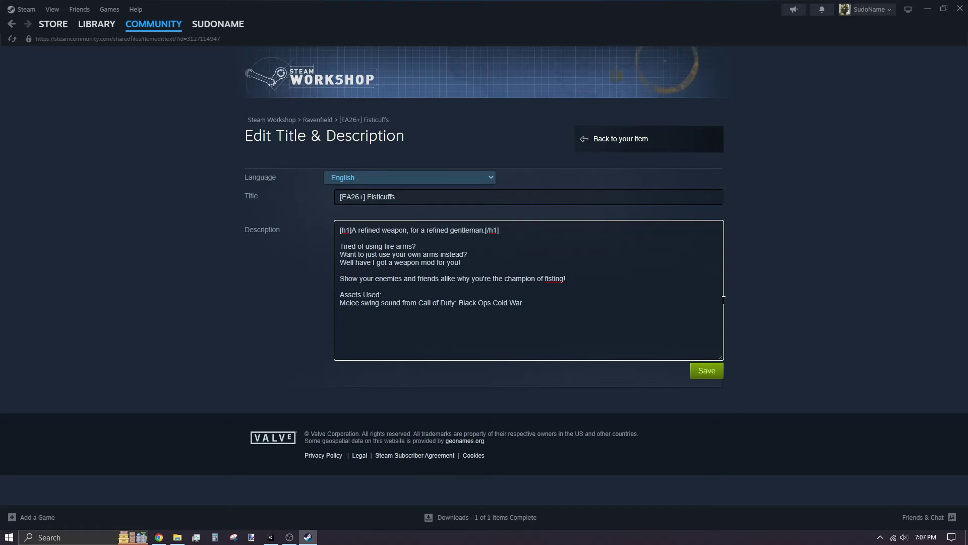
key(Return)
text(Animations inspired by Call of Duty: Modern Warfare II (2022))
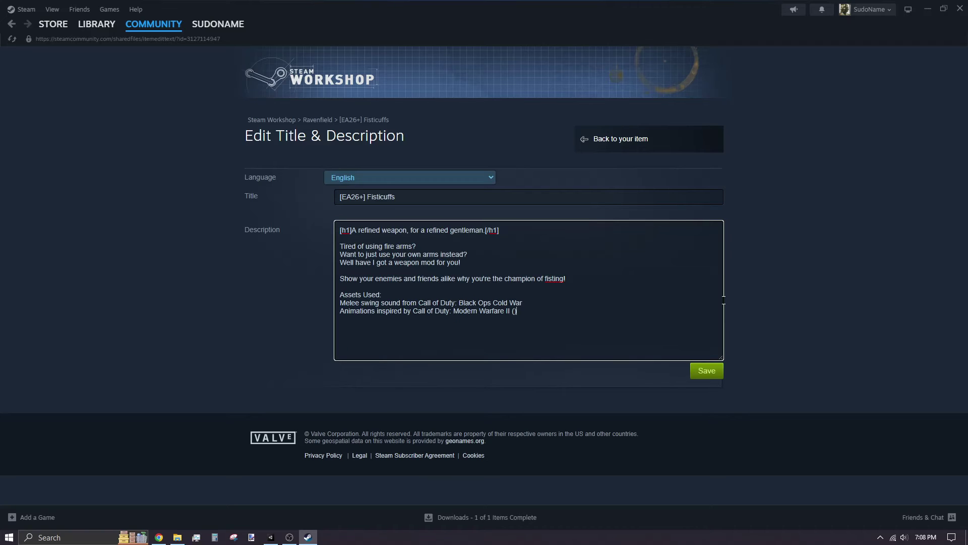
key(Return)
key(Return)
text(tags:)
key(Return)
text(sudo, sudon)
text(ame, fisting, punching, punch, melee, fis)
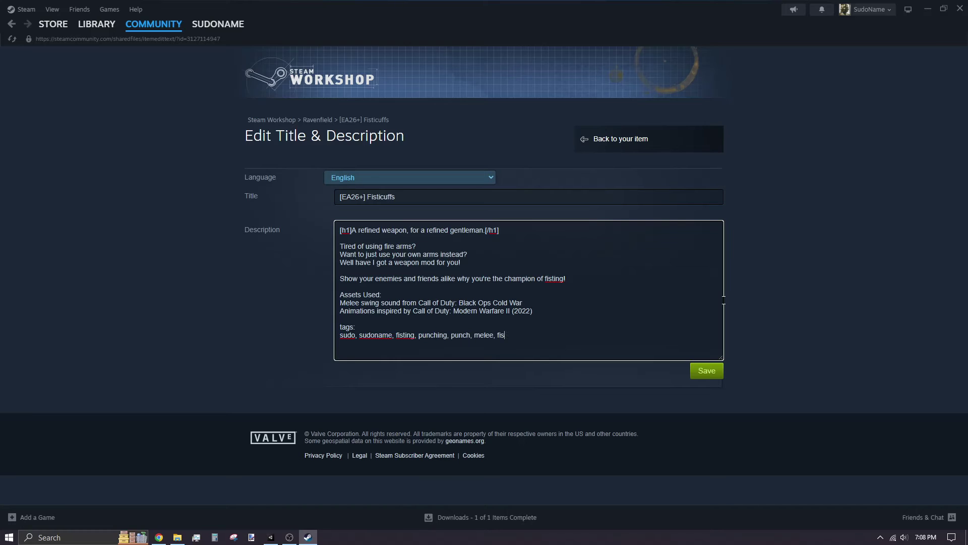
text(ticuffs,)
click(707, 370)
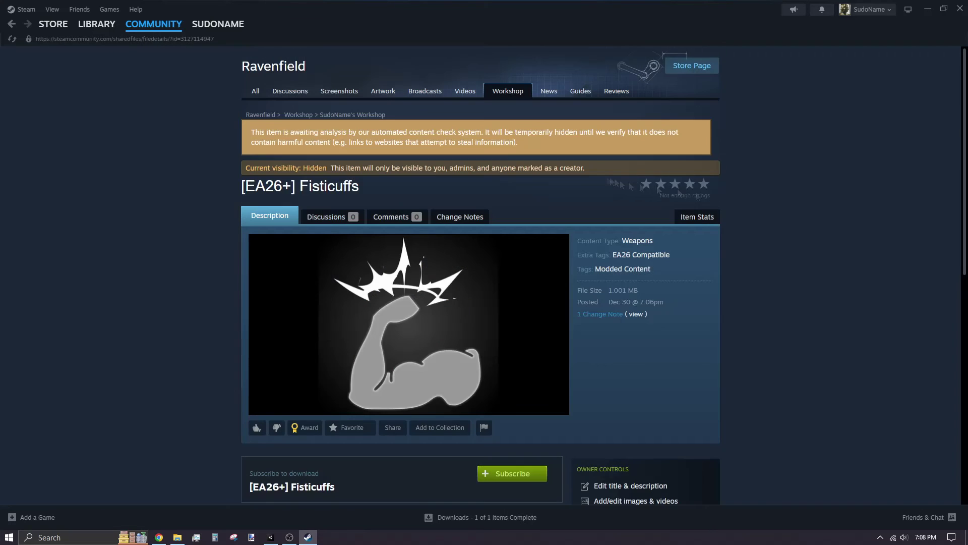
scroll(616, 293, down, 2)
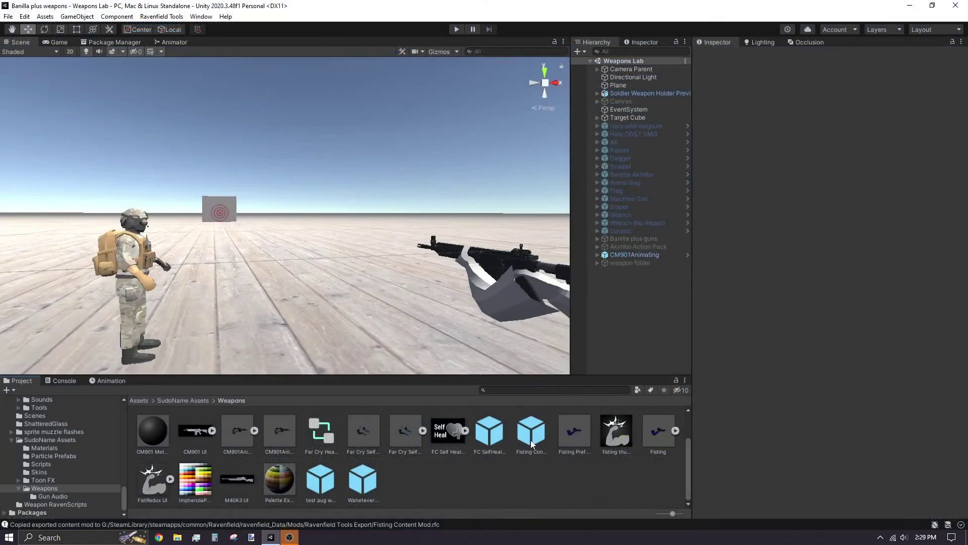
Reconnect the Workshop uploader to Steam and load the existing Fisticuffs item
click(531, 439)
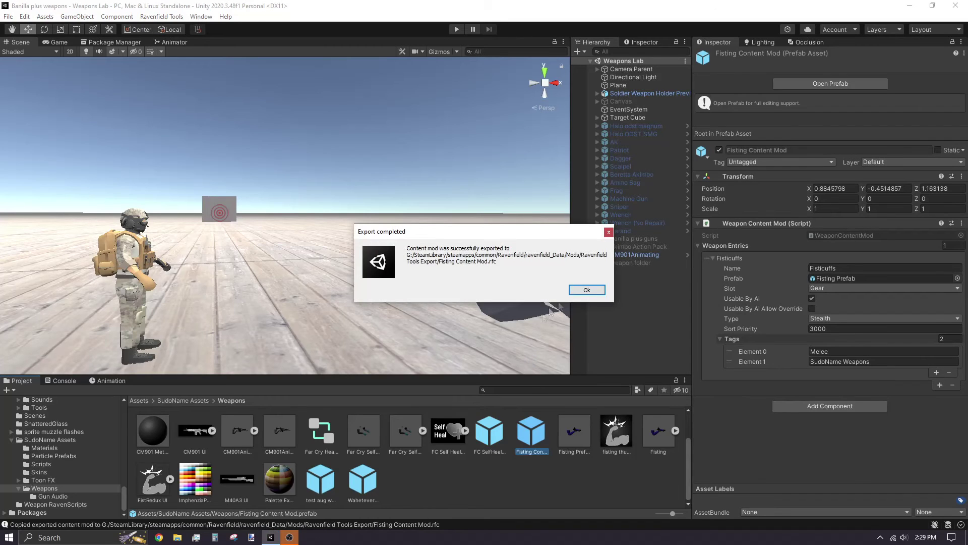
click(587, 291)
click(166, 18)
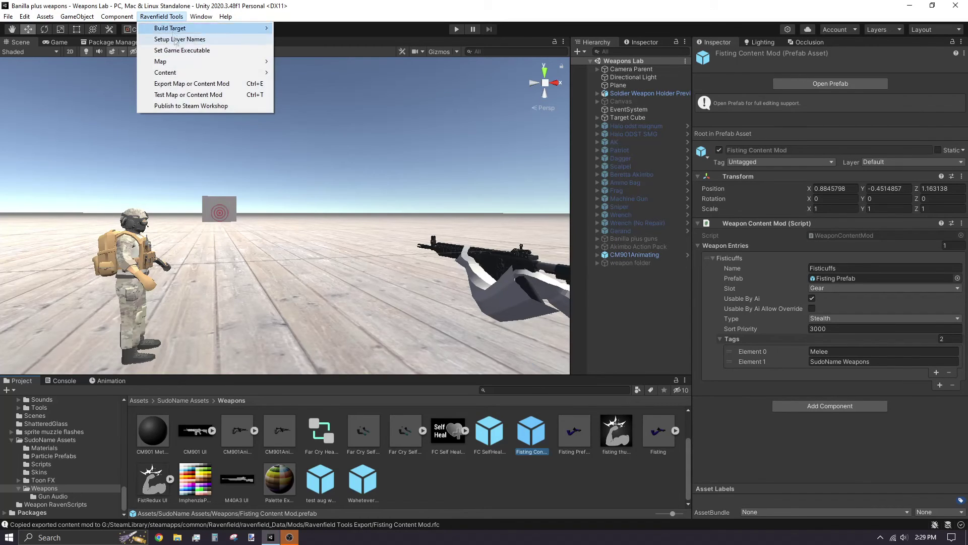
click(183, 107)
click(302, 120)
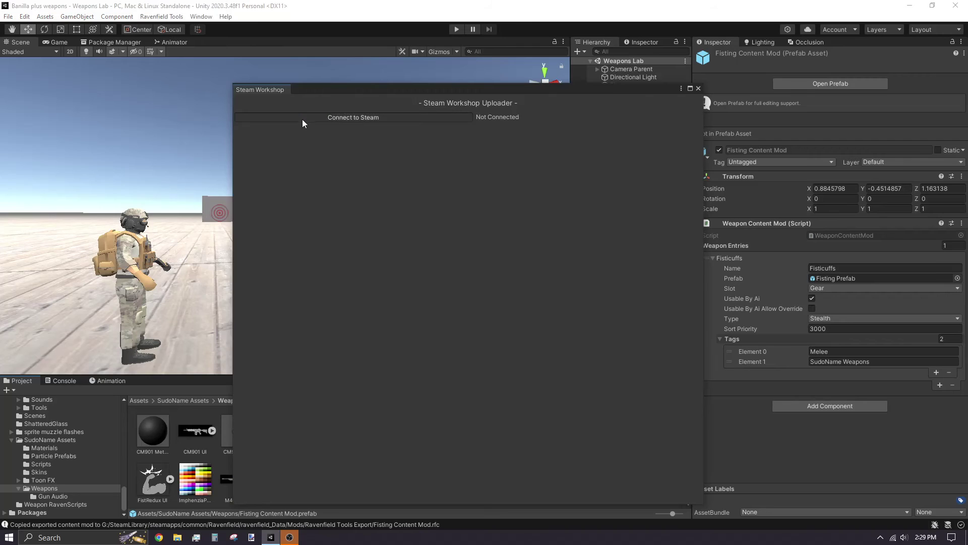
click(368, 133)
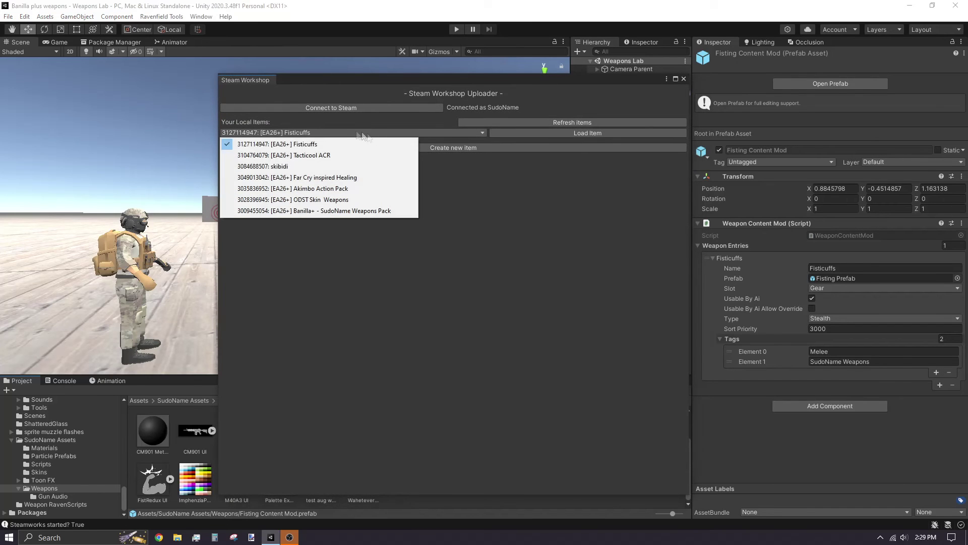
click(341, 143)
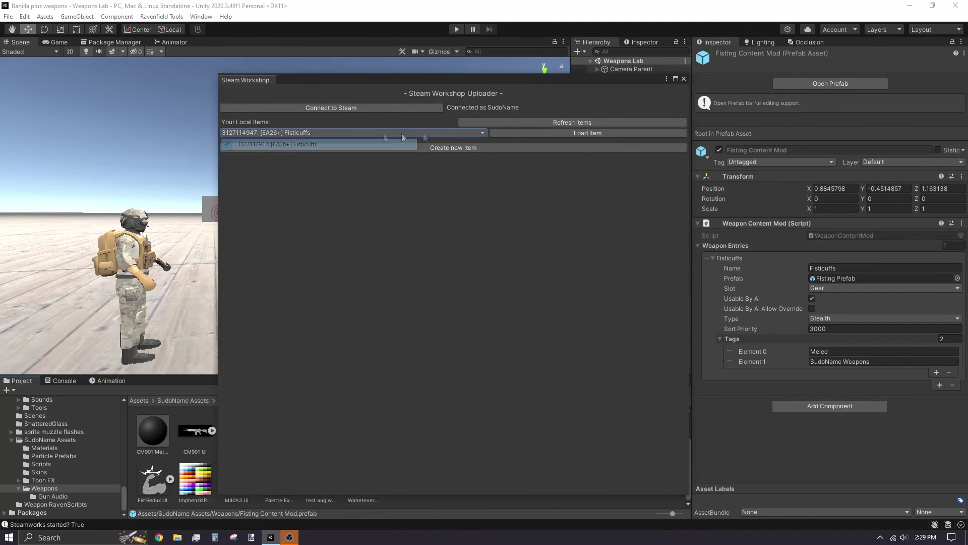
click(549, 133)
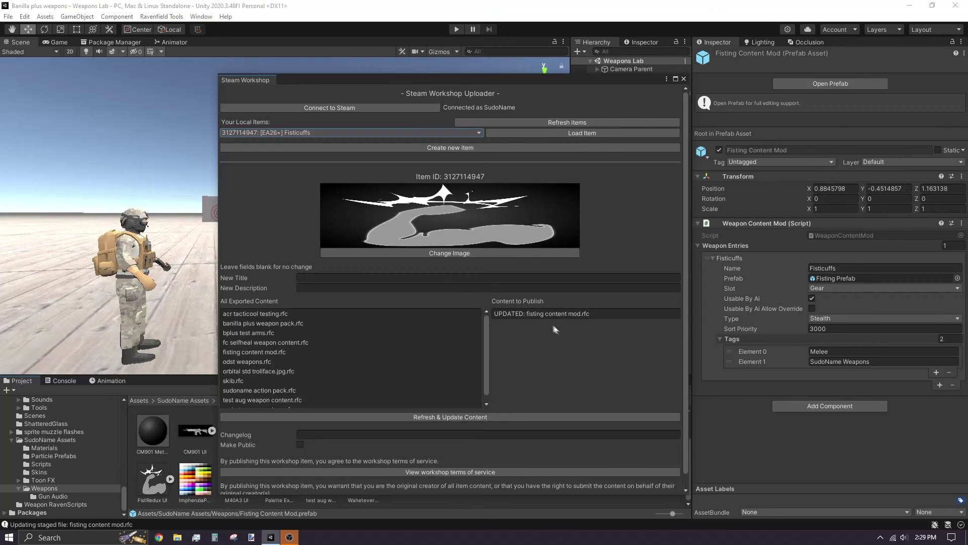
Refresh the content, make the item public, and publish with changelog 'added inspect animation'
scroll(561, 321, down, 1)
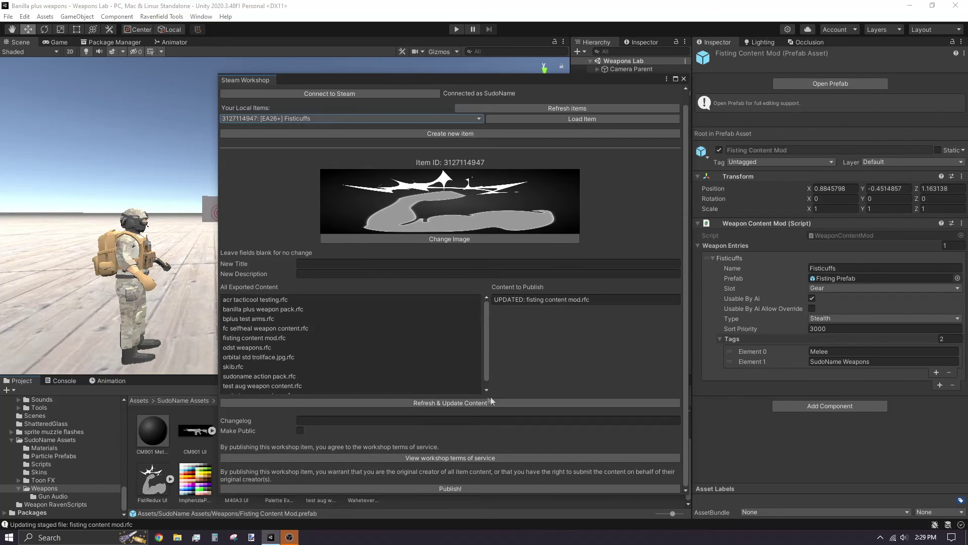
click(477, 401)
click(301, 430)
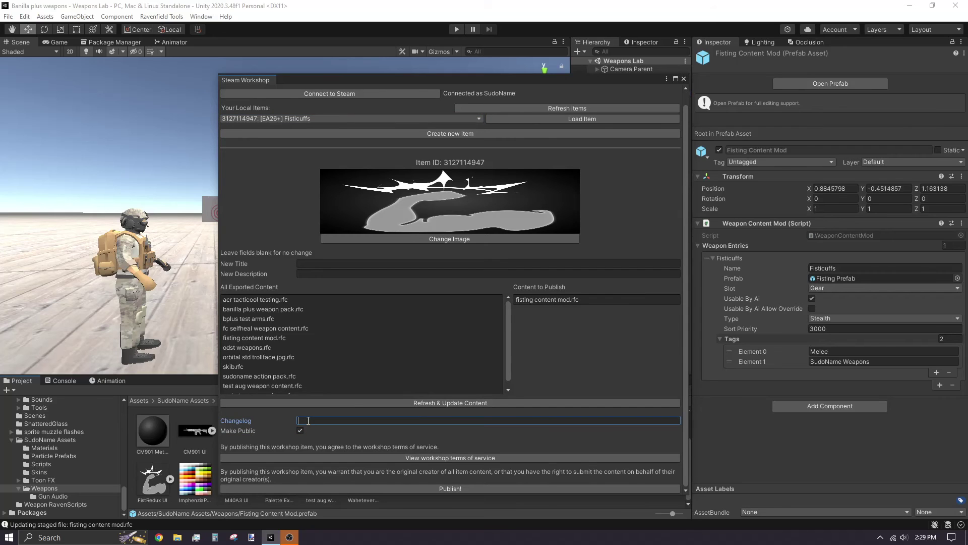
click(308, 421)
text(added inspect animation)
click(525, 488)
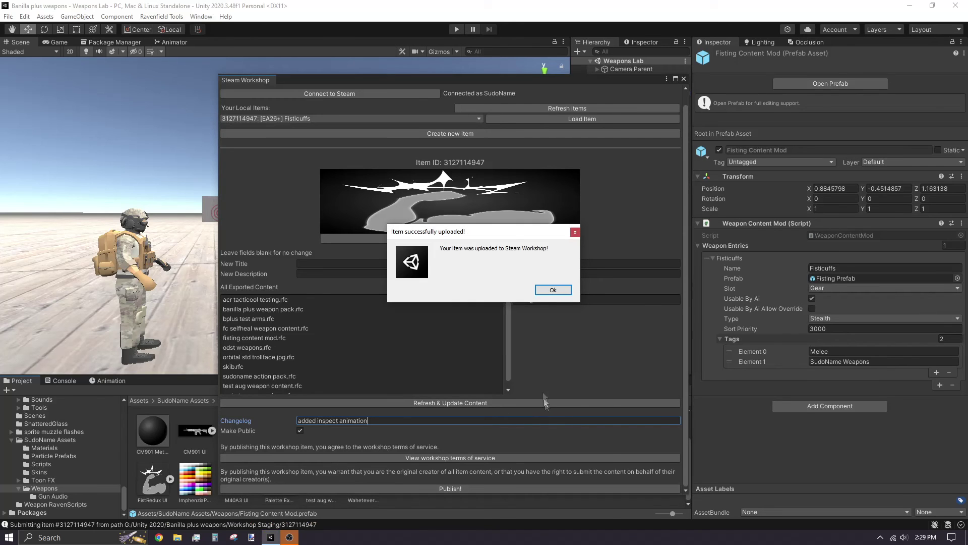
click(553, 290)
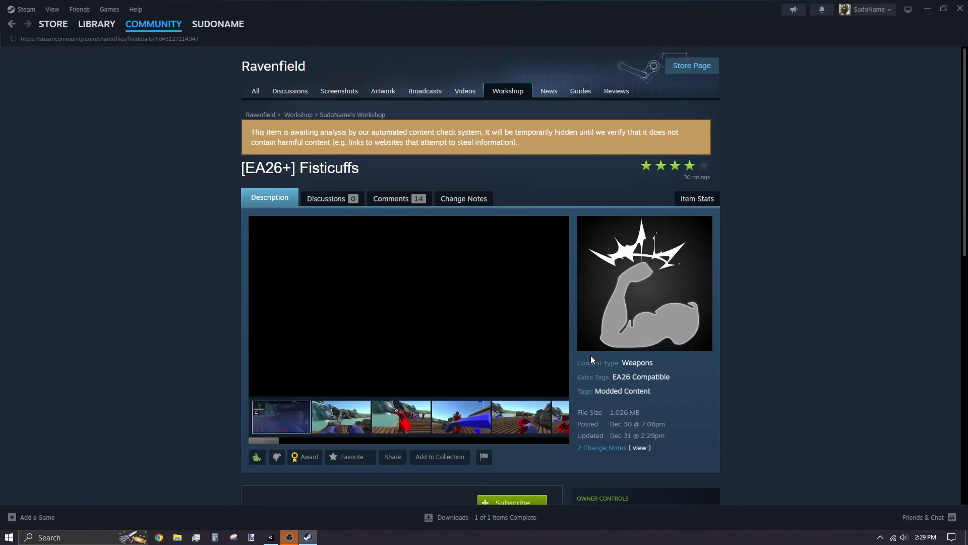